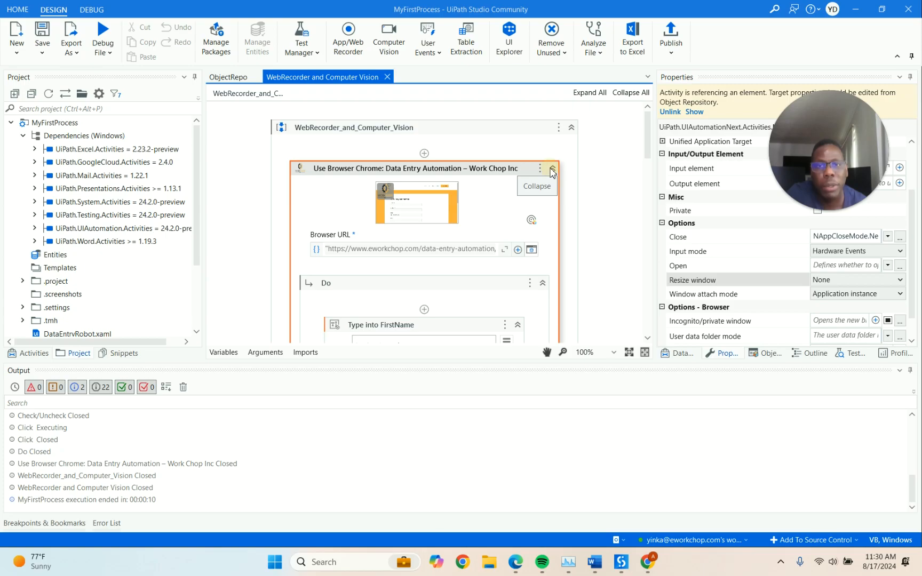
Collapse the Use Browser Chrome activity and disable it so it moves into a Comment Out block
{"action": "left_click", "coordinate": [552, 169]}
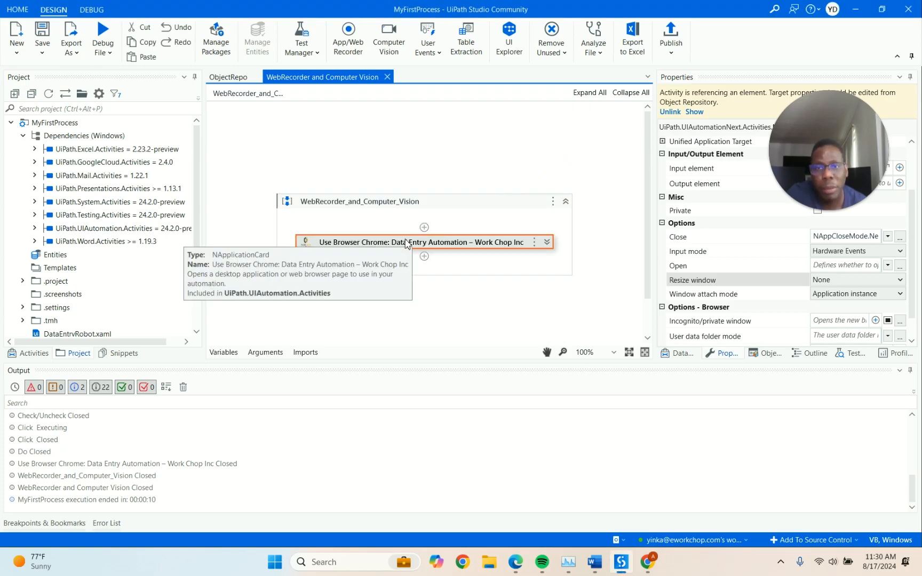
{"action": "right_click", "coordinate": [405, 243]}
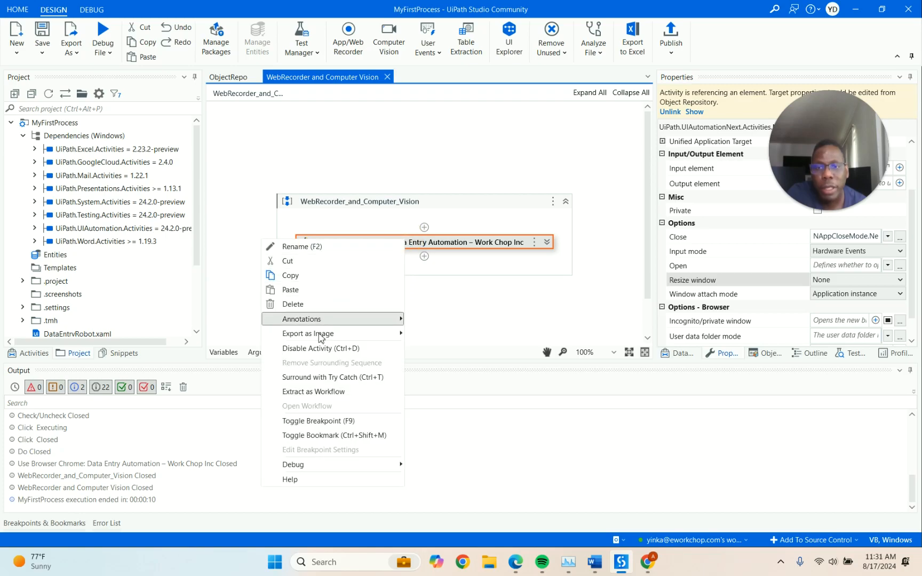
{"action": "left_click", "coordinate": [320, 348]}
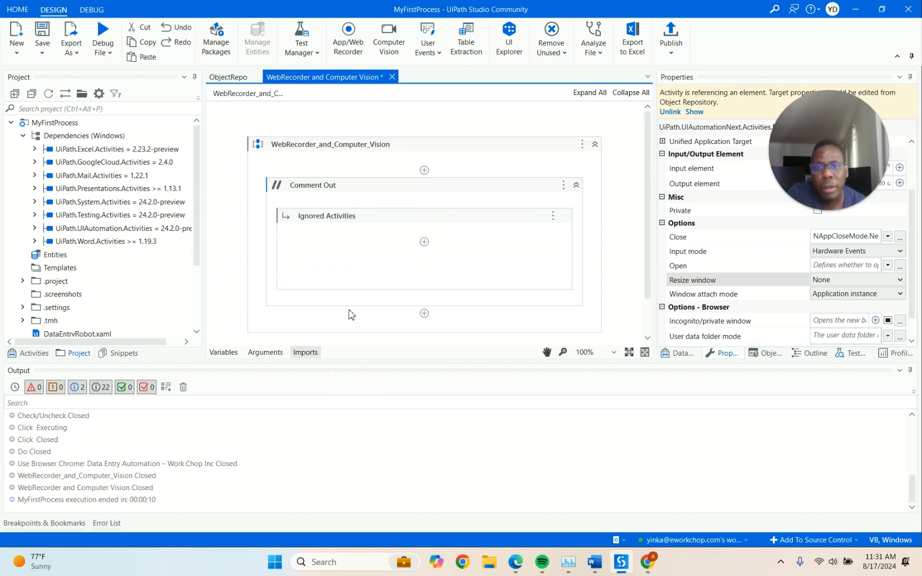
Collapse the Comment Out block to one row, closing its context menu without changes
{"action": "left_click", "coordinate": [551, 188]}
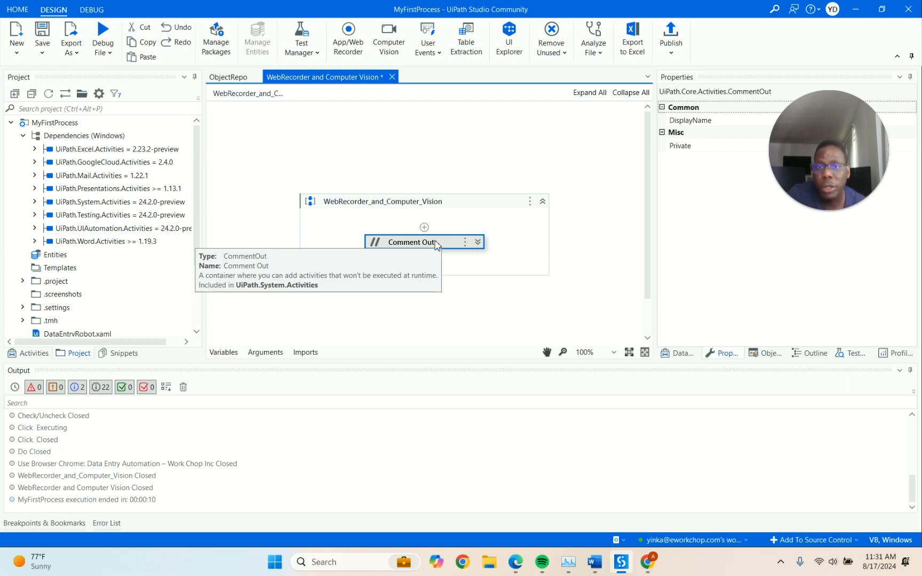
{"action": "right_click", "coordinate": [431, 247]}
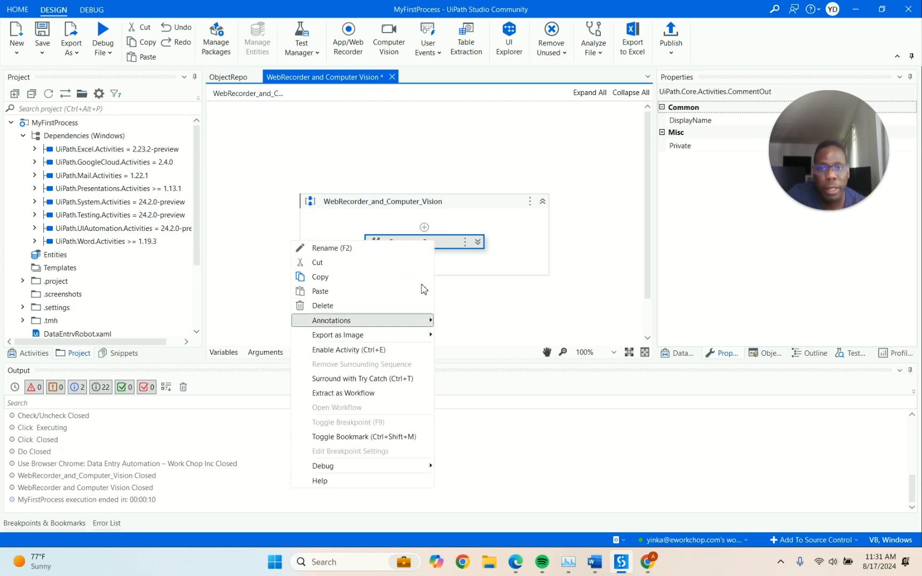
{"action": "left_click", "coordinate": [441, 227]}
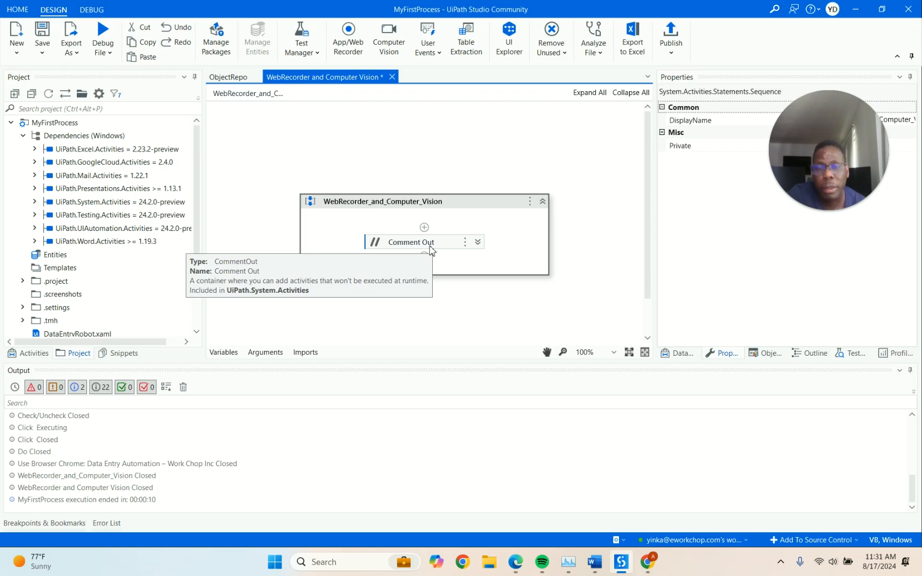
{"action": "left_click", "coordinate": [447, 211]}
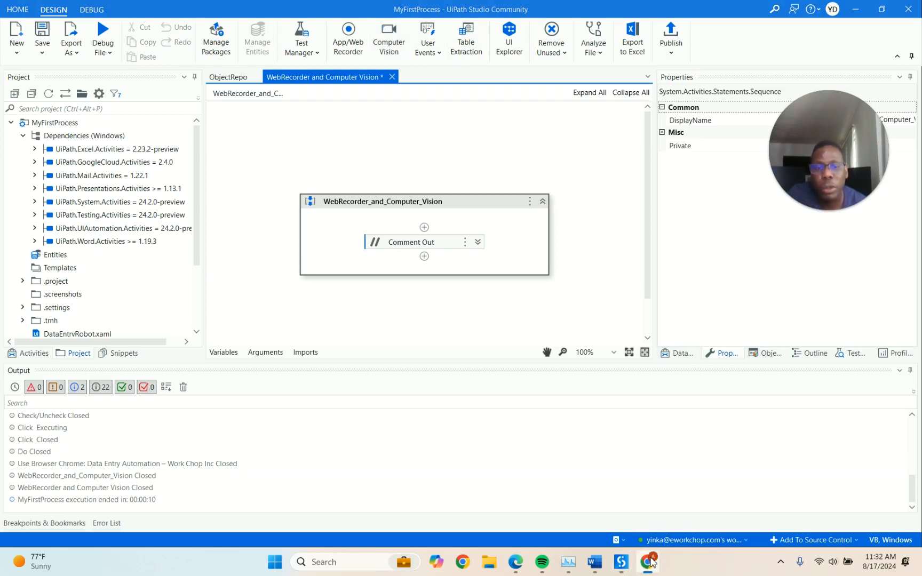
Launch Chrome with the chosen profile and copy the data-entry-automation URL from Word
{"action": "mouse_move", "coordinate": [651, 561]}
{"action": "left_click", "coordinate": [463, 562]}
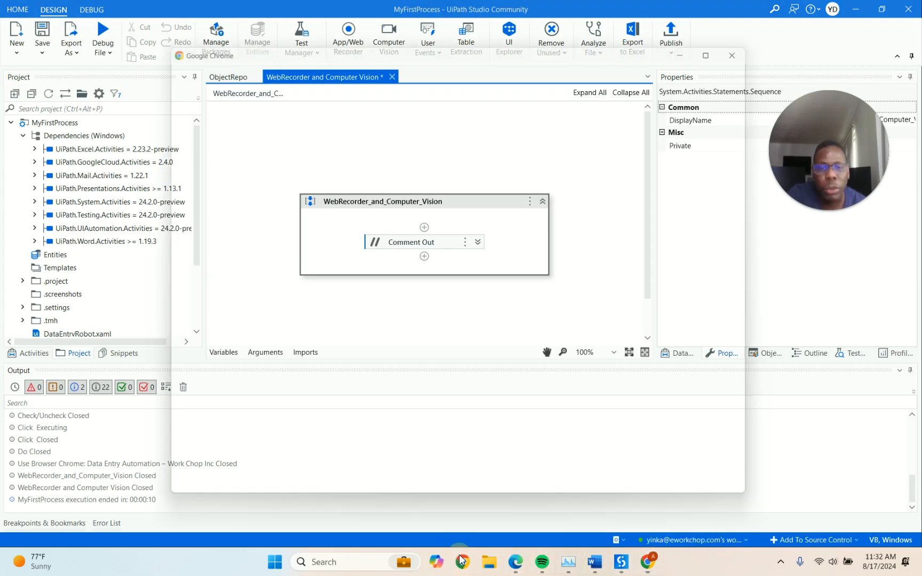
{"action": "left_click", "coordinate": [294, 327]}
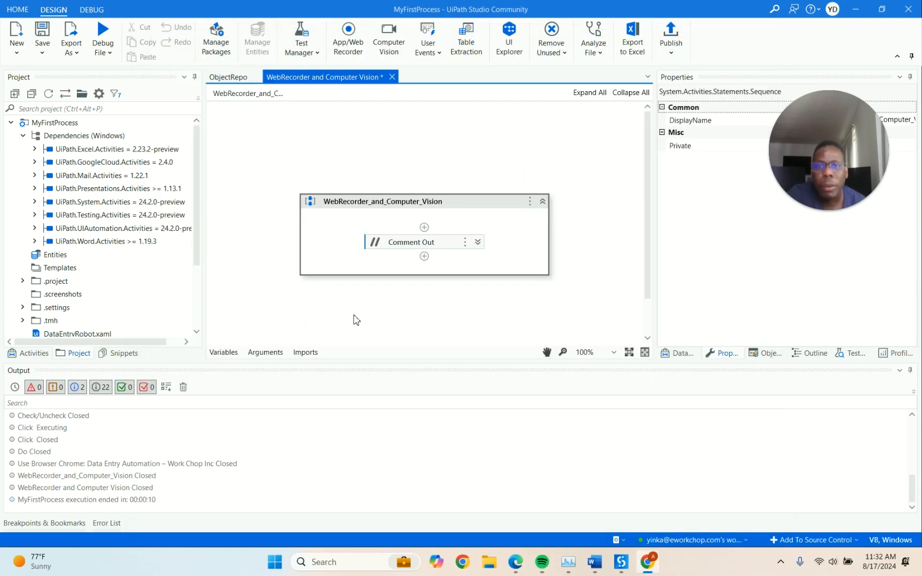
{"action": "left_click", "coordinate": [592, 563]}
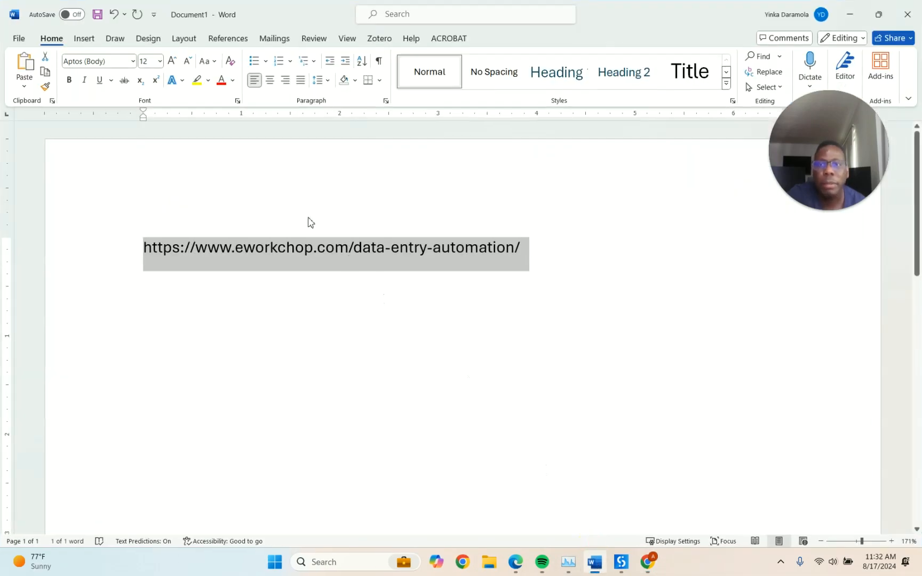
{"action": "right_click", "coordinate": [315, 263]}
{"action": "left_click", "coordinate": [346, 323]}
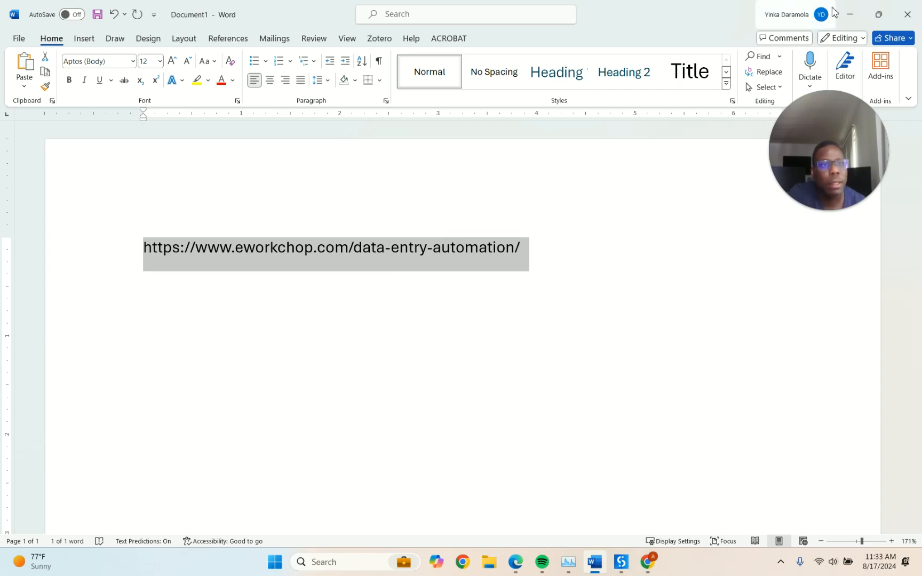
Minimize Word and bring the Chrome window up over UiPath Studio
{"action": "left_click", "coordinate": [854, 15]}
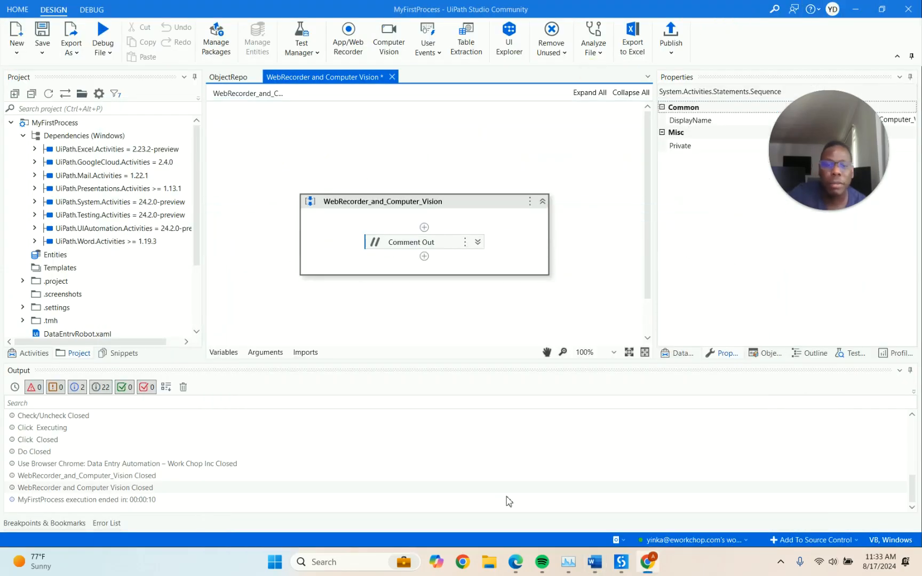
{"action": "left_click", "coordinate": [453, 433]}
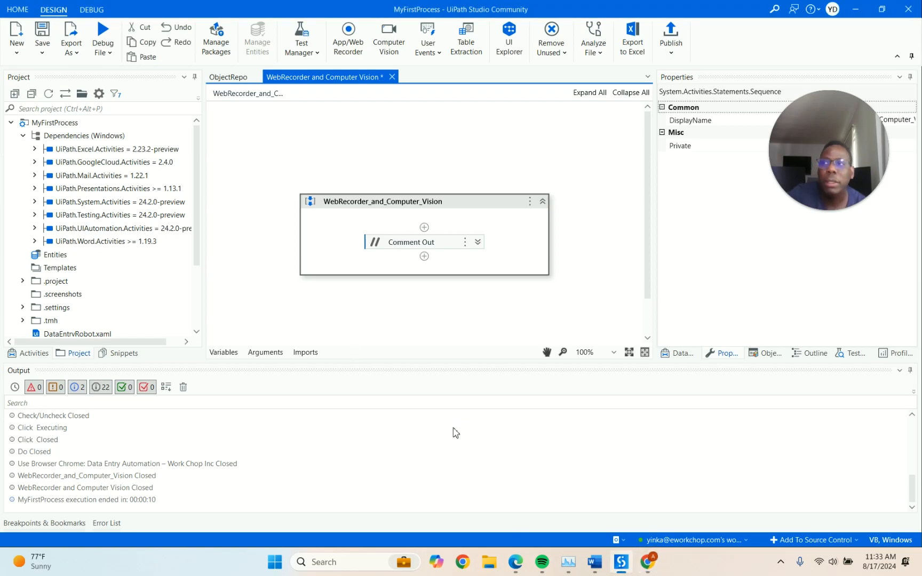
{"action": "left_click", "coordinate": [578, 507]}
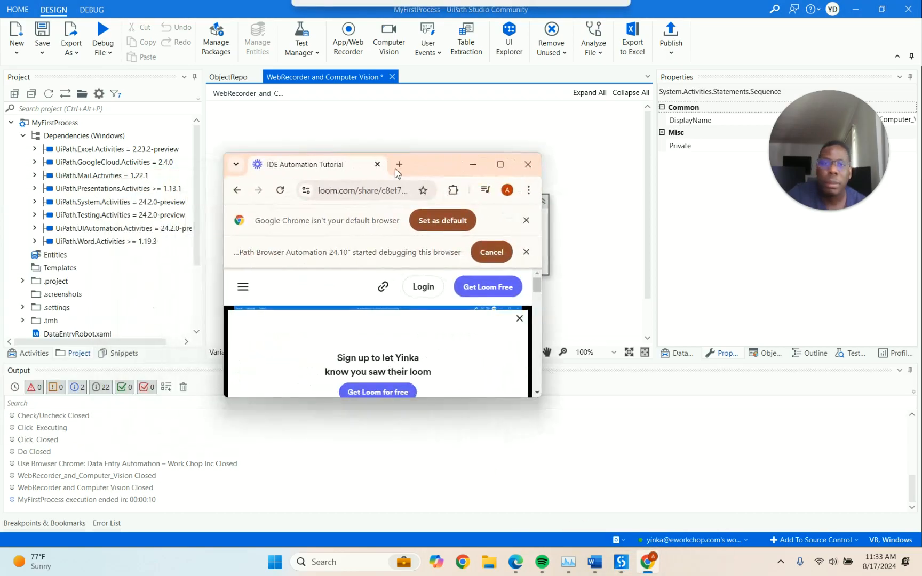
Maximize Chrome and load the pasted data-entry-automation URL, closing the IDE Automation Tutorial tab
{"action": "left_click", "coordinate": [496, 164]}
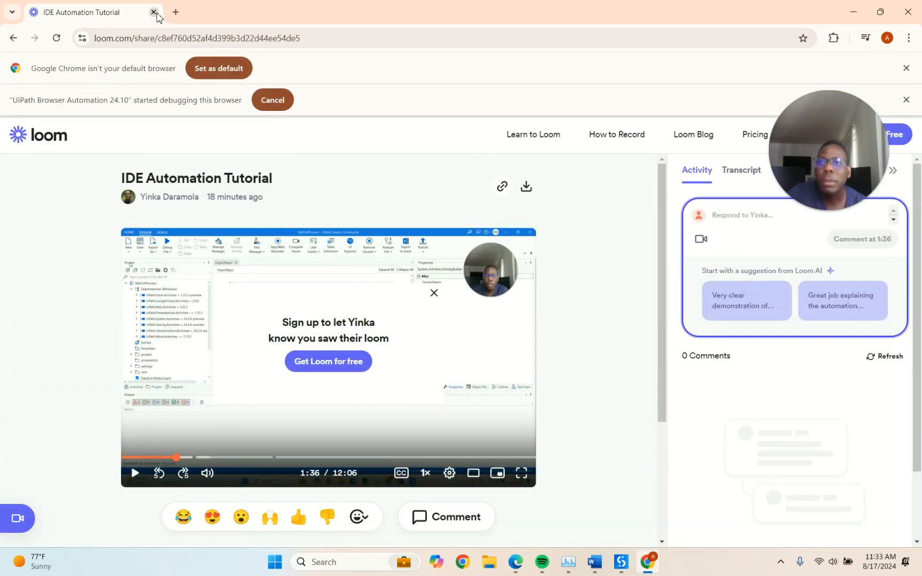
{"action": "left_click", "coordinate": [177, 12]}
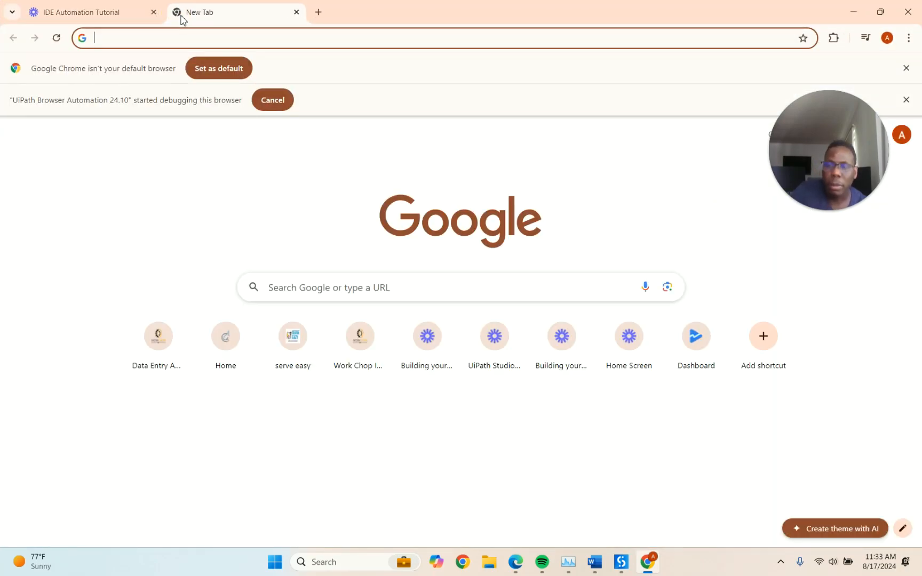
{"action": "key", "text": "ctrl+v"}
{"action": "left_click", "coordinate": [155, 14]}
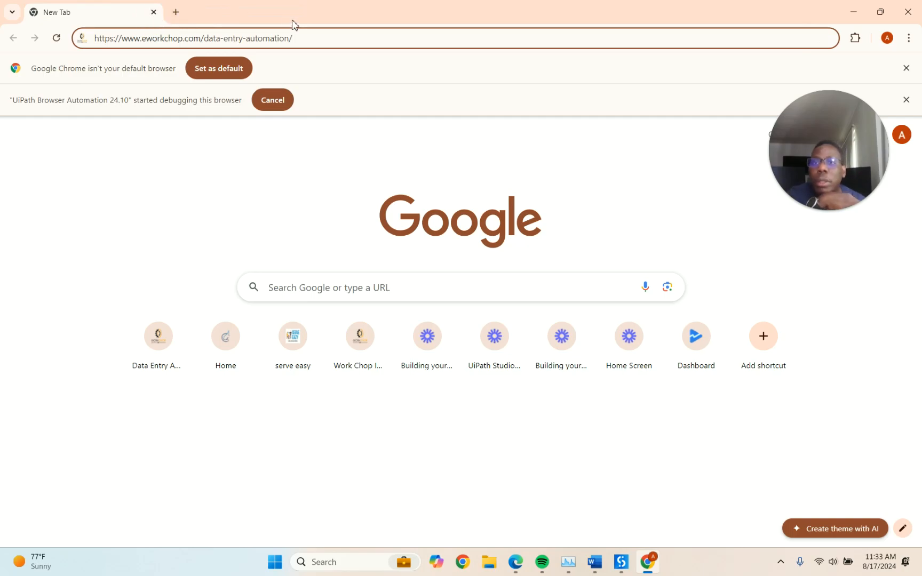
{"action": "key", "text": "Return"}
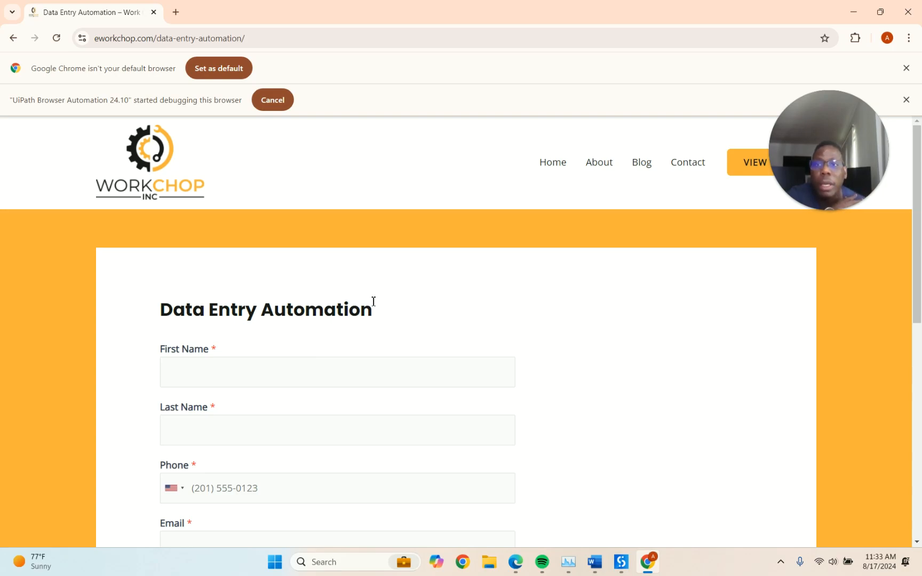
Scroll through the Data Entry Automation form to review its empty fields
{"action": "scroll", "coordinate": [373, 301], "scroll_direction": "down", "scroll_amount": 1}
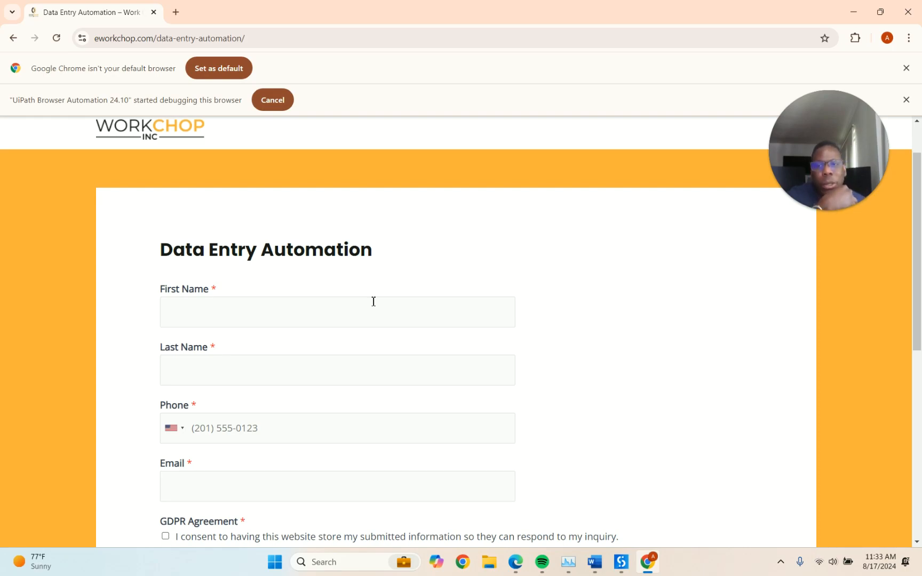
{"action": "scroll", "coordinate": [373, 302], "scroll_direction": "down", "scroll_amount": 1}
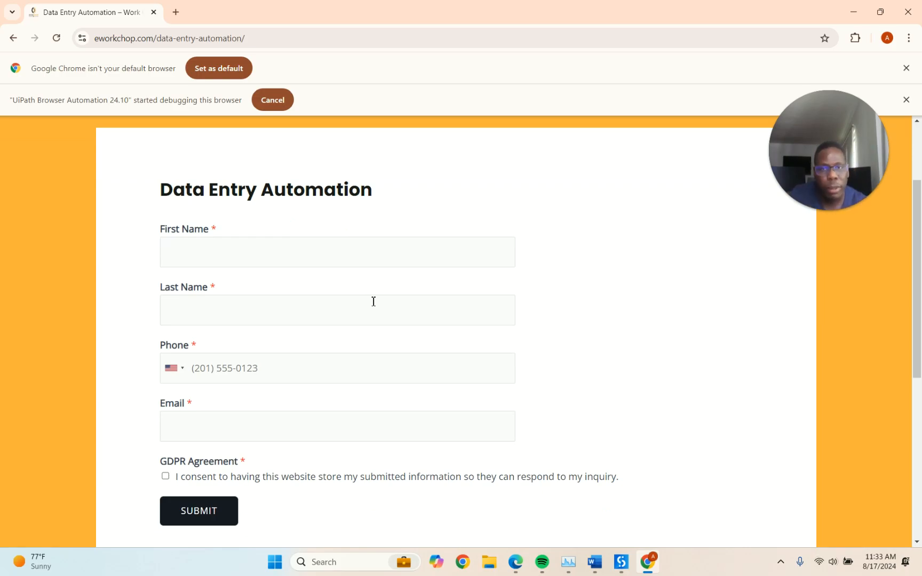
{"action": "scroll", "coordinate": [374, 302], "scroll_direction": "up", "scroll_amount": 2}
{"action": "scroll", "coordinate": [374, 301], "scroll_direction": "down", "scroll_amount": 1}
{"action": "scroll", "coordinate": [373, 301], "scroll_direction": "up", "scroll_amount": 1}
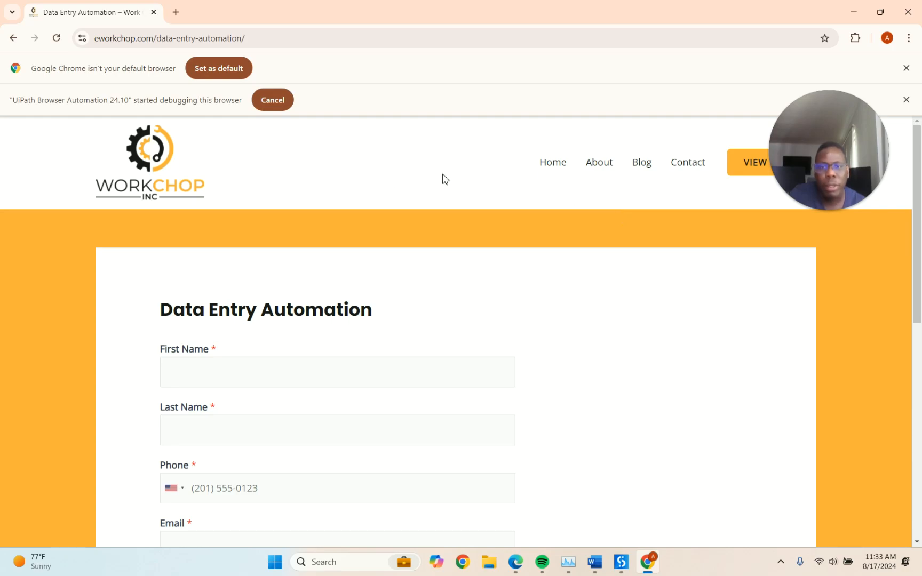
Highlight the Data Entry Automation heading and the GDPR consent sentence to read them
{"action": "scroll", "coordinate": [444, 180], "scroll_direction": "down", "scroll_amount": 1}
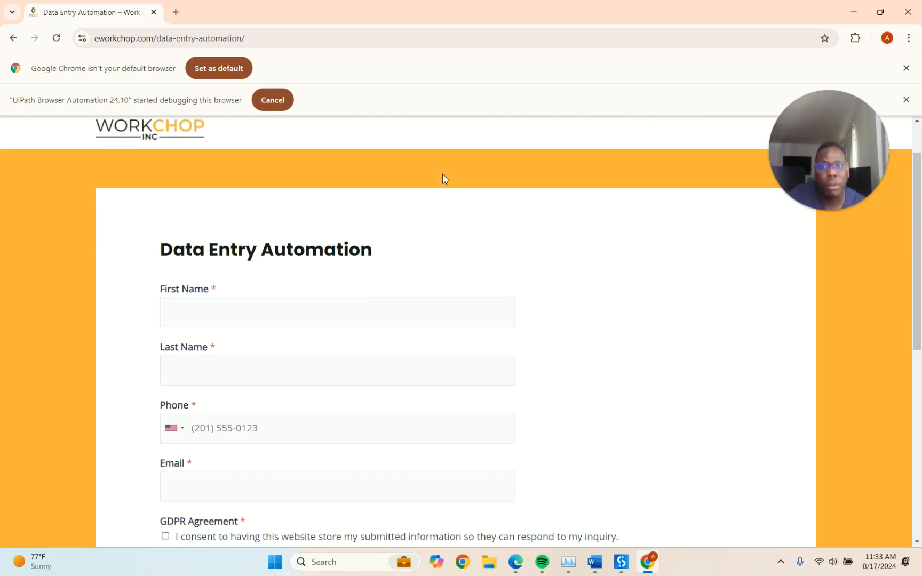
{"action": "scroll", "coordinate": [442, 180], "scroll_direction": "down", "scroll_amount": 1}
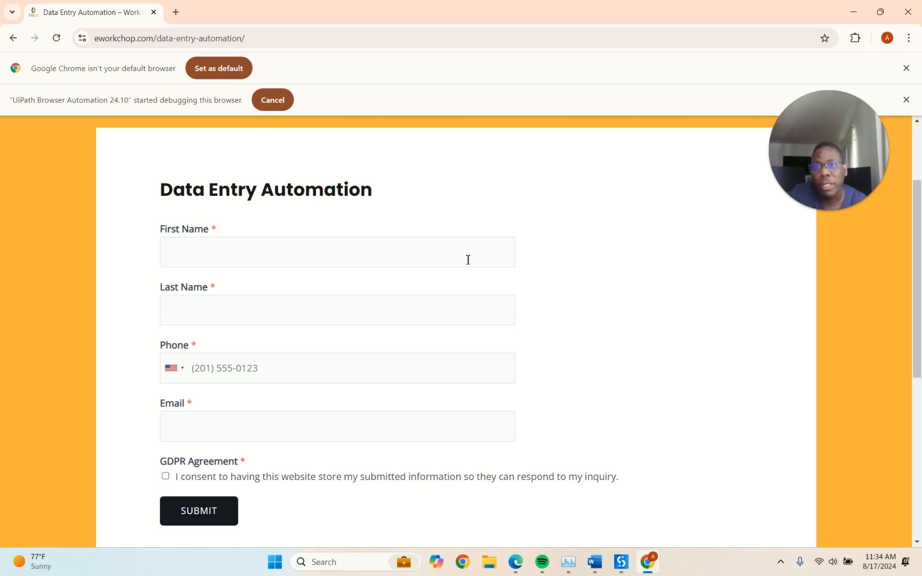
{"action": "left_click_drag", "start_coordinate": [162, 190], "coordinate": [397, 192]}
{"action": "left_click", "coordinate": [488, 206]}
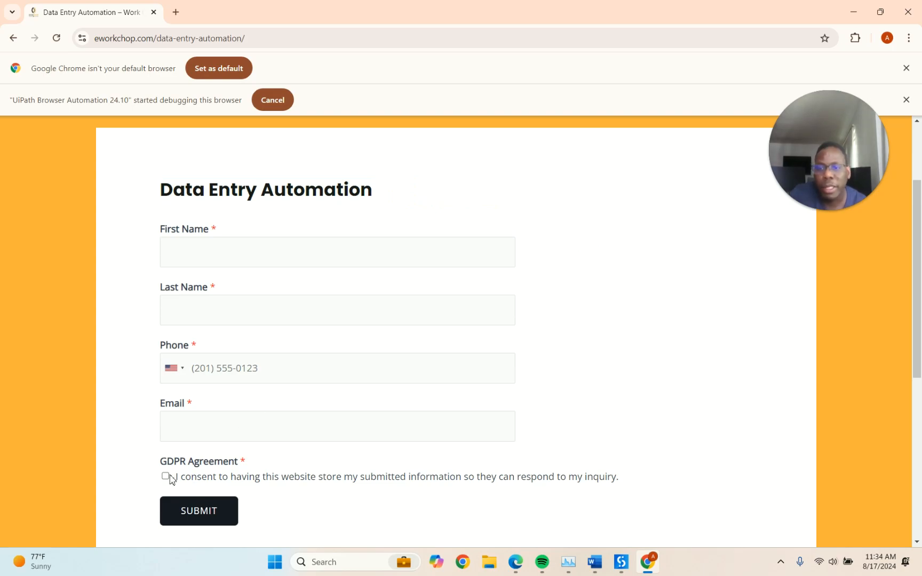
{"action": "left_click_drag", "start_coordinate": [178, 480], "coordinate": [622, 486]}
{"action": "left_click", "coordinate": [615, 405]}
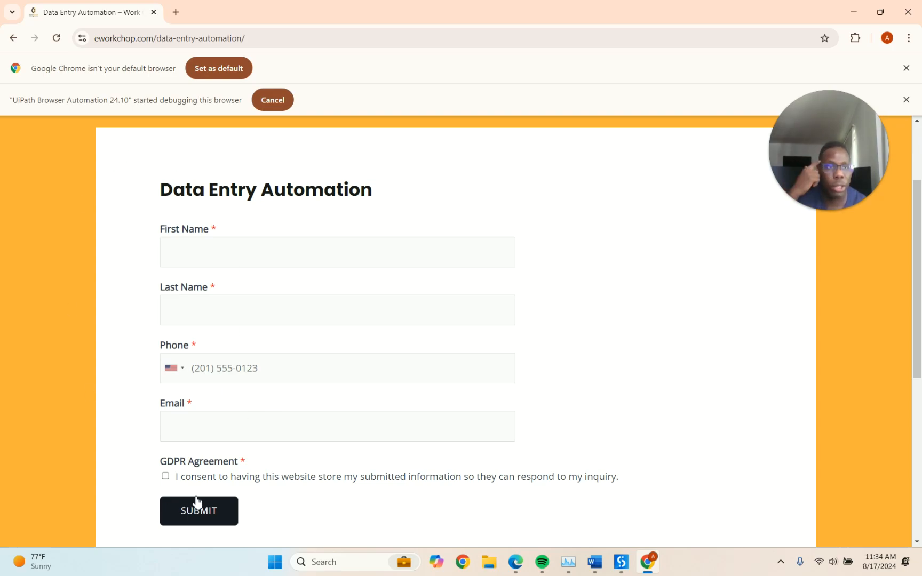
Tick and untick the GDPR consent box, then return to UiPath Studio
{"action": "left_click", "coordinate": [166, 477]}
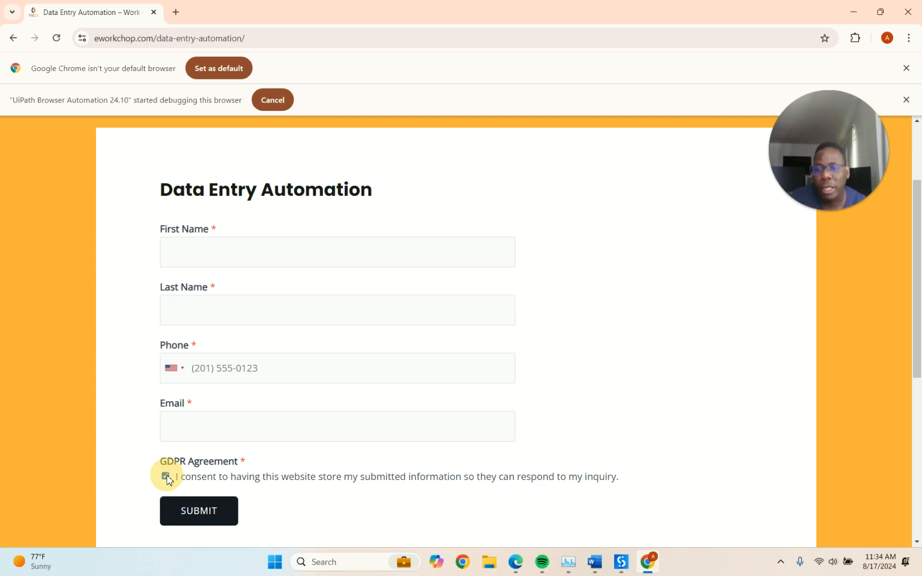
{"action": "left_click", "coordinate": [166, 477]}
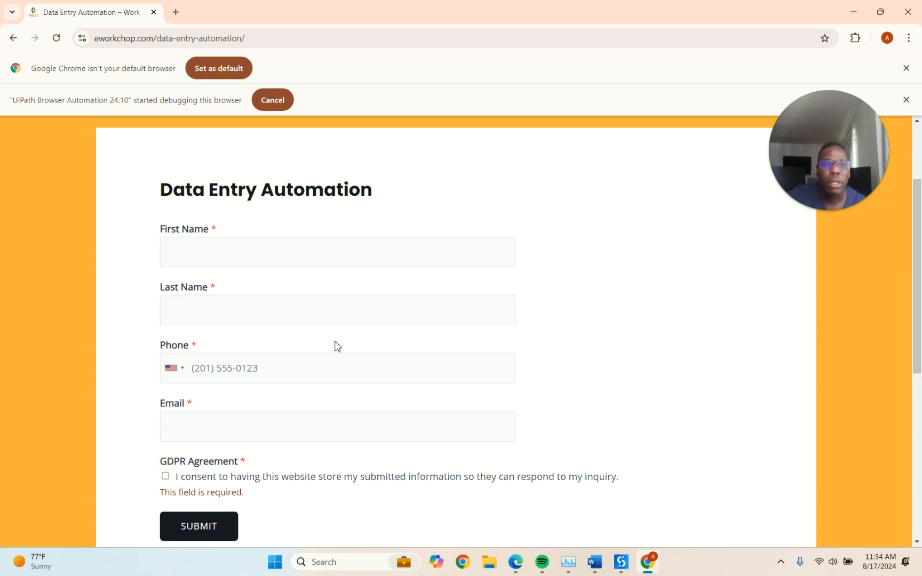
{"action": "left_click", "coordinate": [617, 569]}
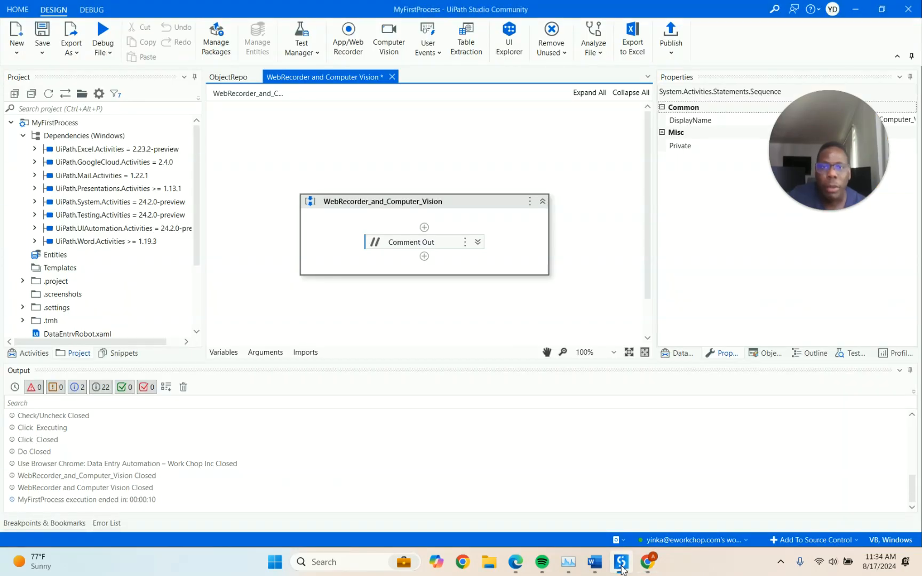
Start a Computer Vision recording targeting the Chrome Data Entry Automation page
{"action": "left_click", "coordinate": [391, 33]}
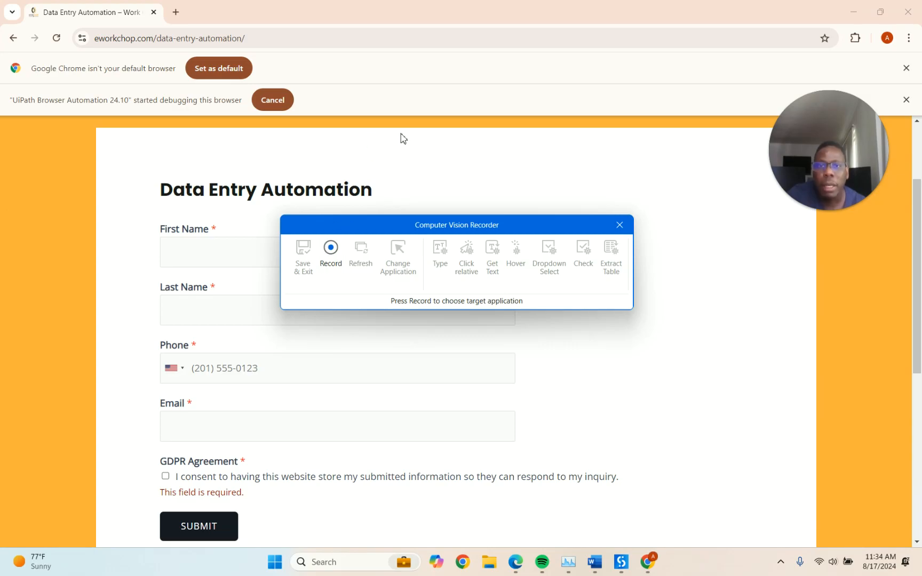
{"action": "left_click", "coordinate": [334, 256]}
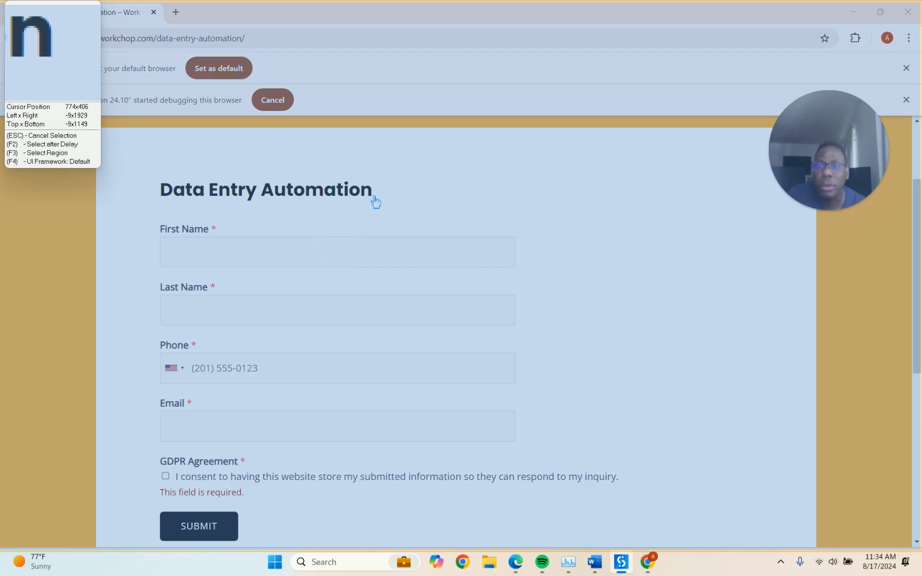
{"action": "left_click", "coordinate": [398, 217]}
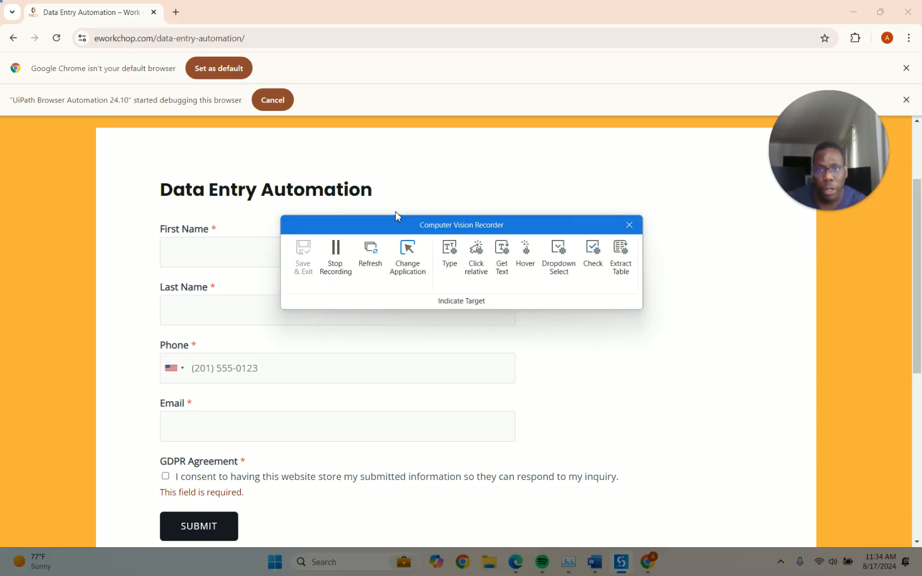
Move the recorder aside and record typing the first name into the emptied First Name field
{"action": "left_click_drag", "start_coordinate": [410, 228], "coordinate": [658, 235]}
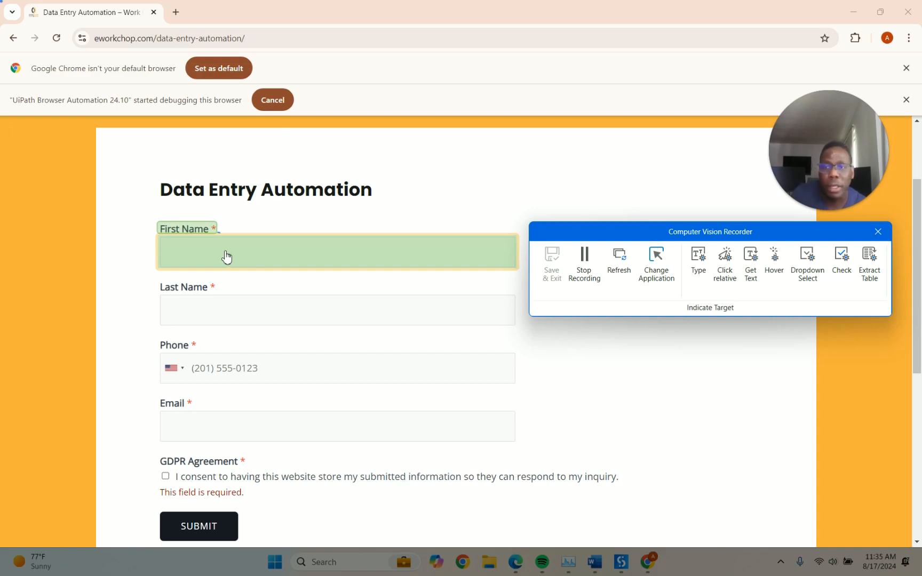
{"action": "left_click", "coordinate": [188, 255]}
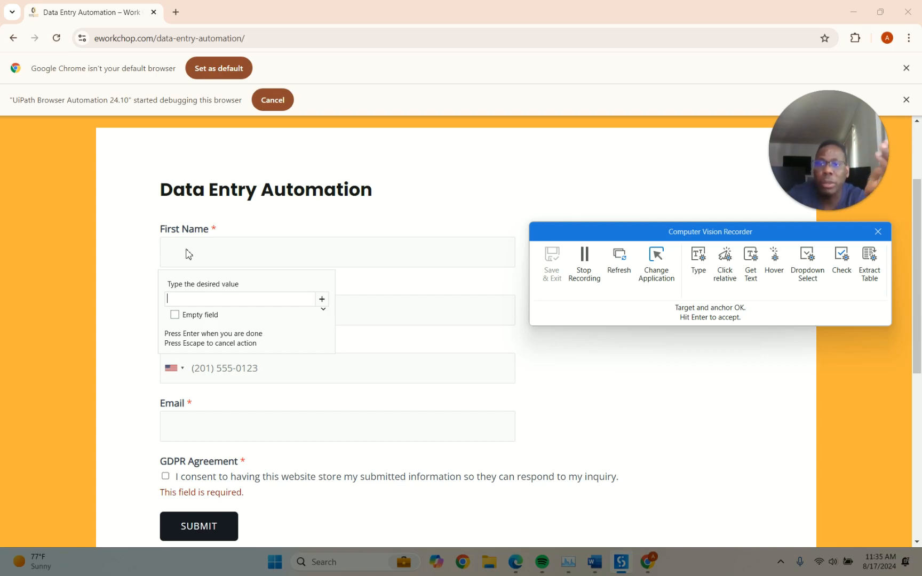
{"action": "left_click", "coordinate": [175, 315]}
{"action": "left_click", "coordinate": [184, 299]}
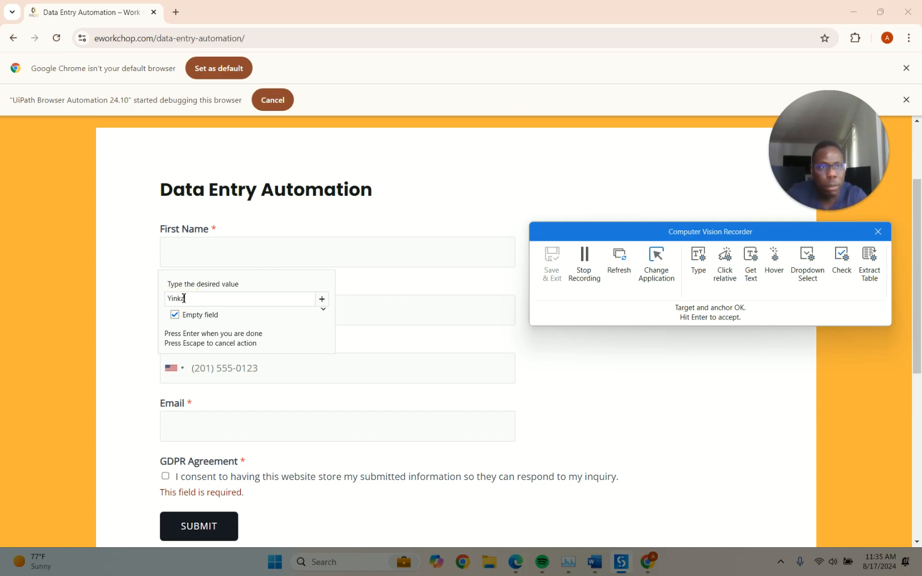
{"action": "key", "text": "Return"}
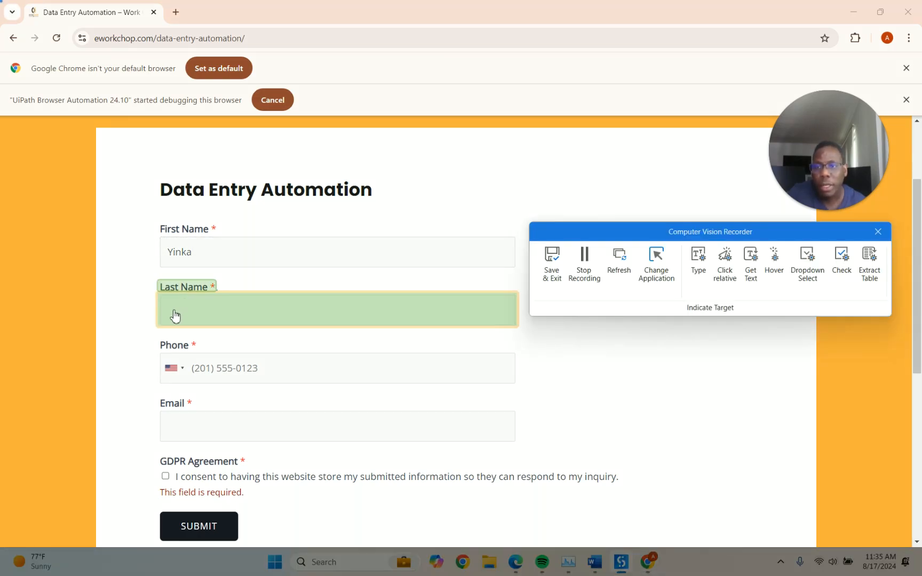
Record a Type action entering the surname into the Last Name field with Empty field ticked
{"action": "left_click", "coordinate": [175, 316]}
{"action": "key", "text": "Return"}
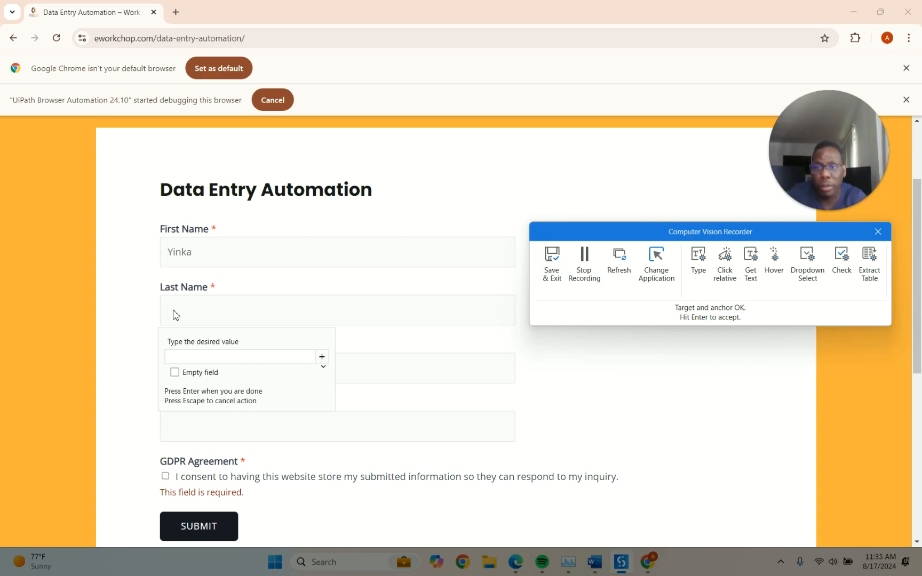
{"action": "left_click", "coordinate": [178, 374]}
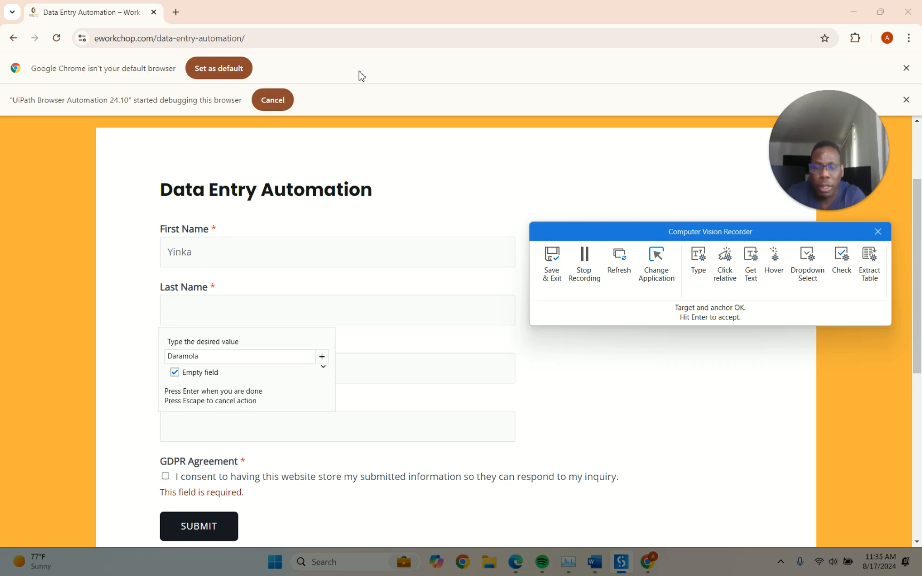
{"action": "key", "text": "Return"}
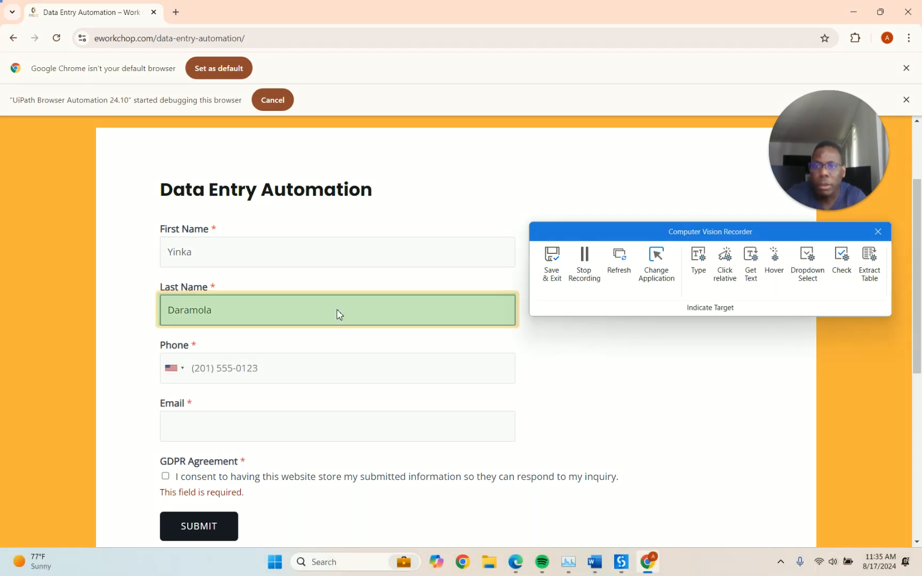
Record a Type action entering the phone number into the Phone field with Empty field ticked
{"action": "left_click", "coordinate": [234, 379]}
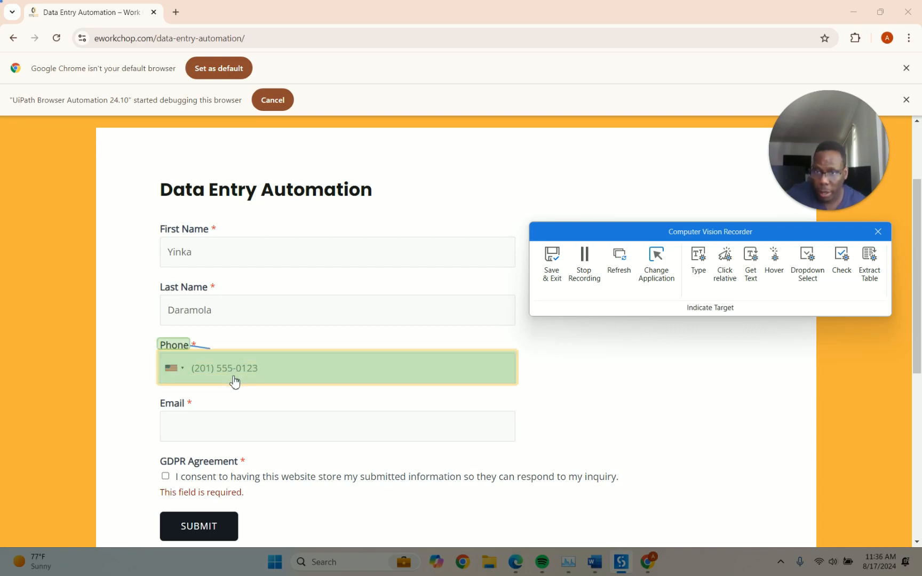
{"action": "key", "text": "Return"}
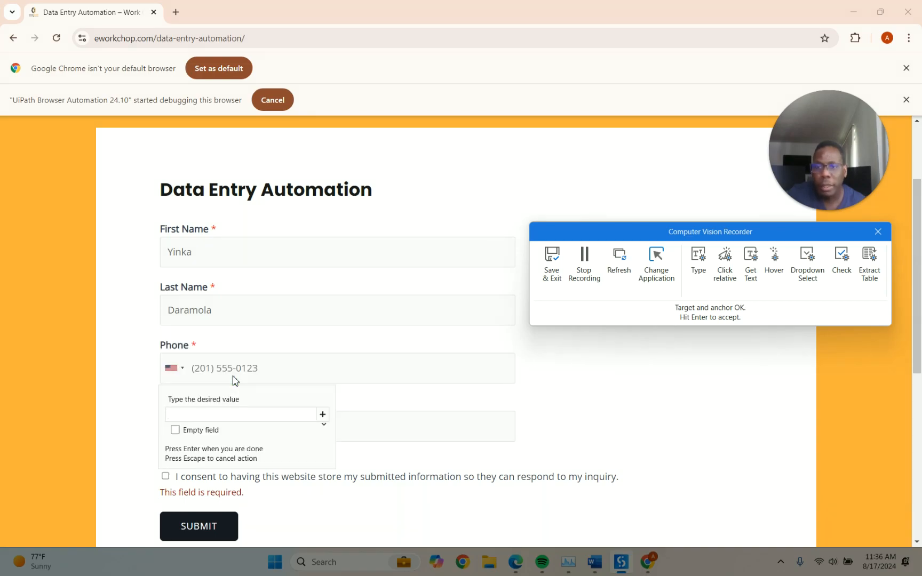
{"action": "left_click", "coordinate": [175, 430]}
{"action": "left_click", "coordinate": [181, 415]}
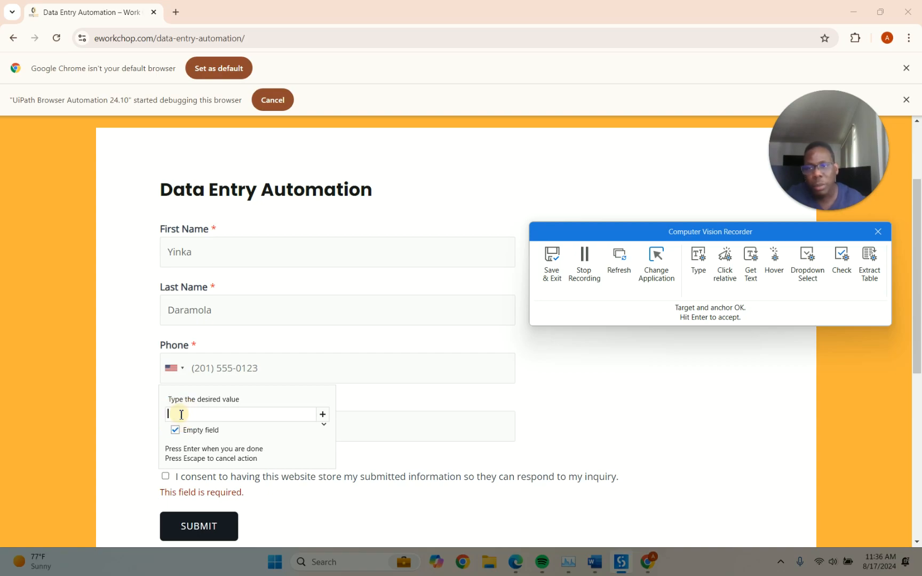
{"action": "type", "text": "20155501"}
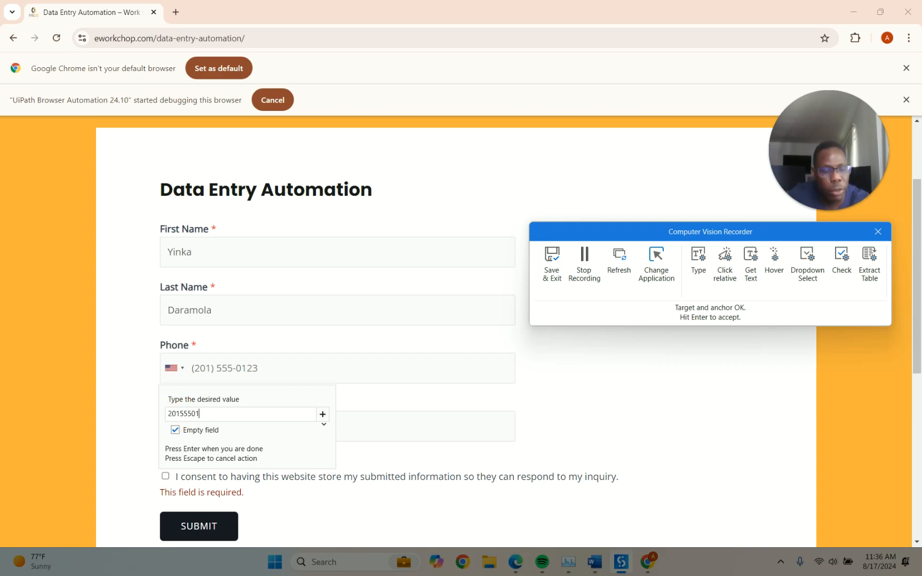
{"action": "key", "text": "Return"}
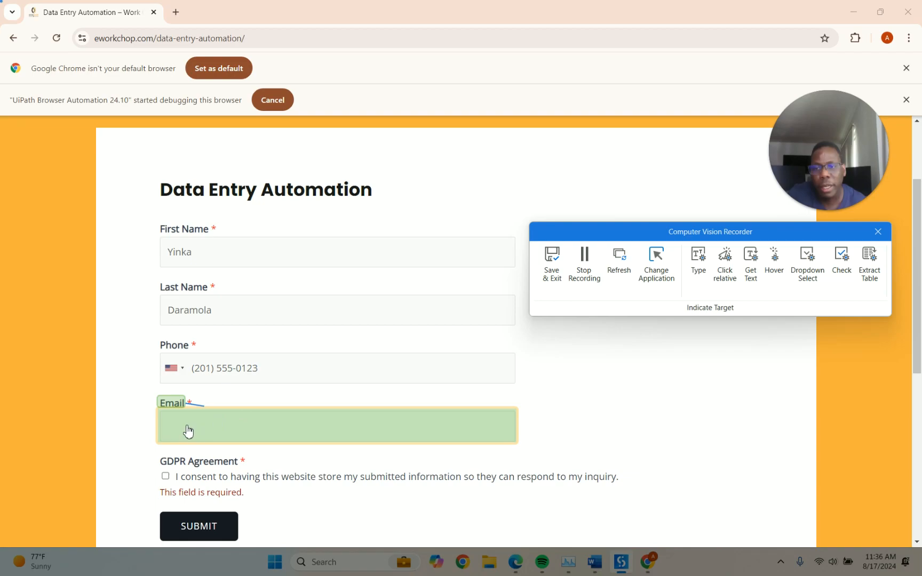
Record typing the email address into the Email field with Empty field ticked
{"action": "left_click", "coordinate": [187, 430]}
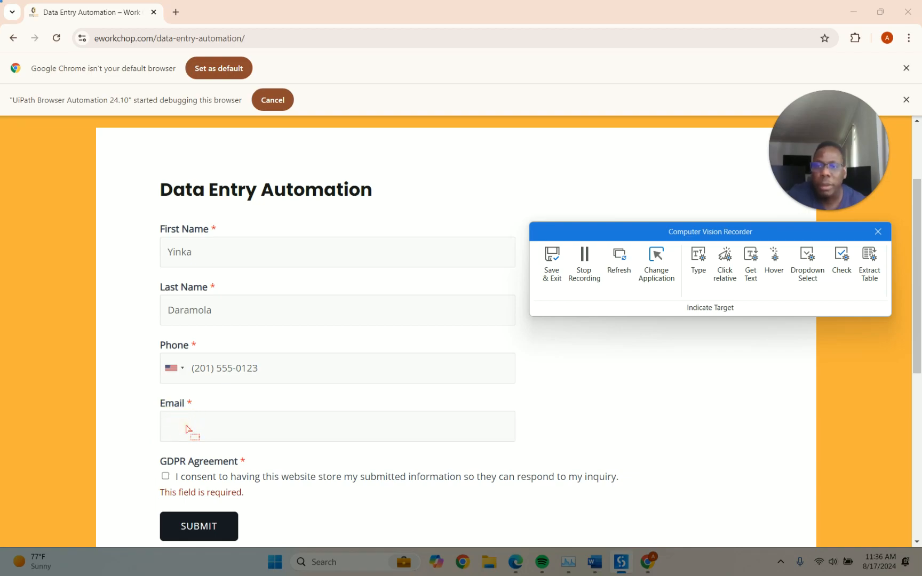
{"action": "left_click", "coordinate": [215, 425]}
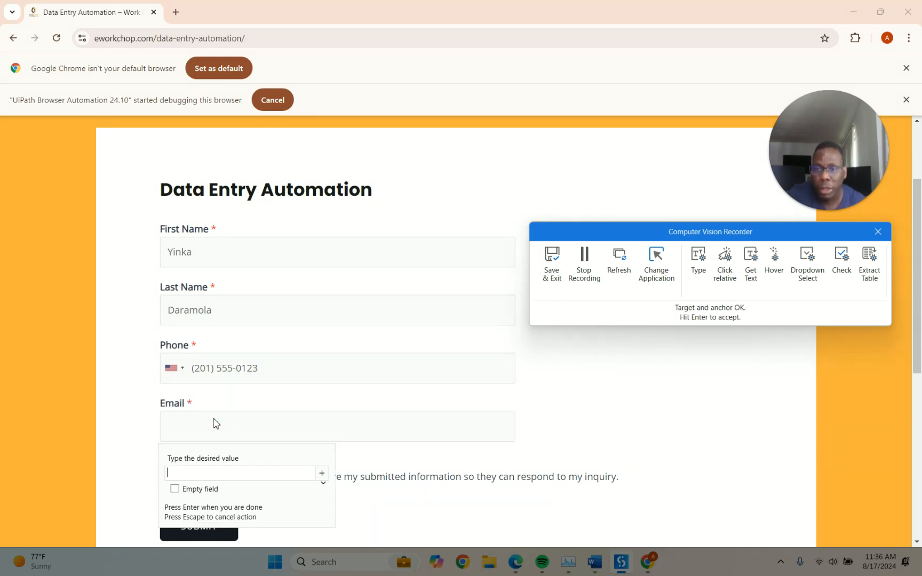
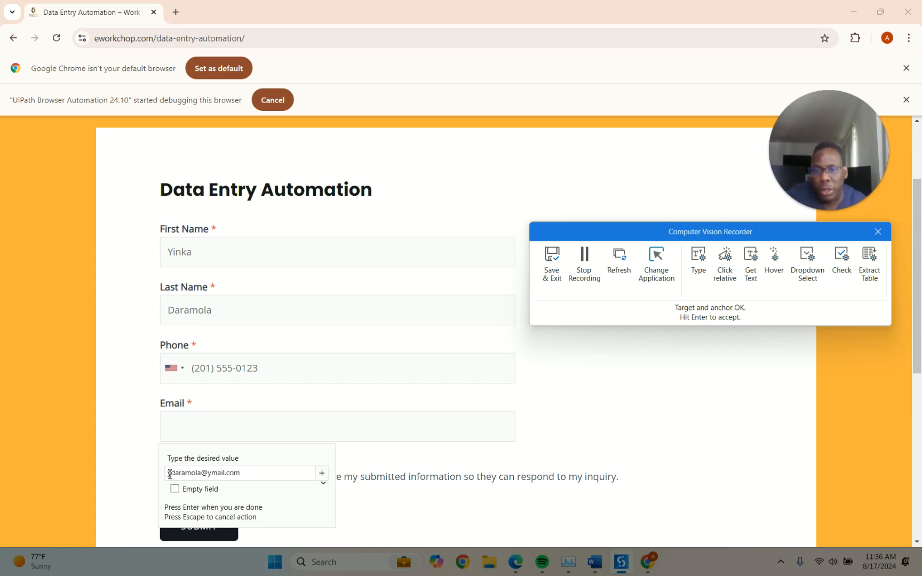
{"action": "left_click", "coordinate": [174, 489]}
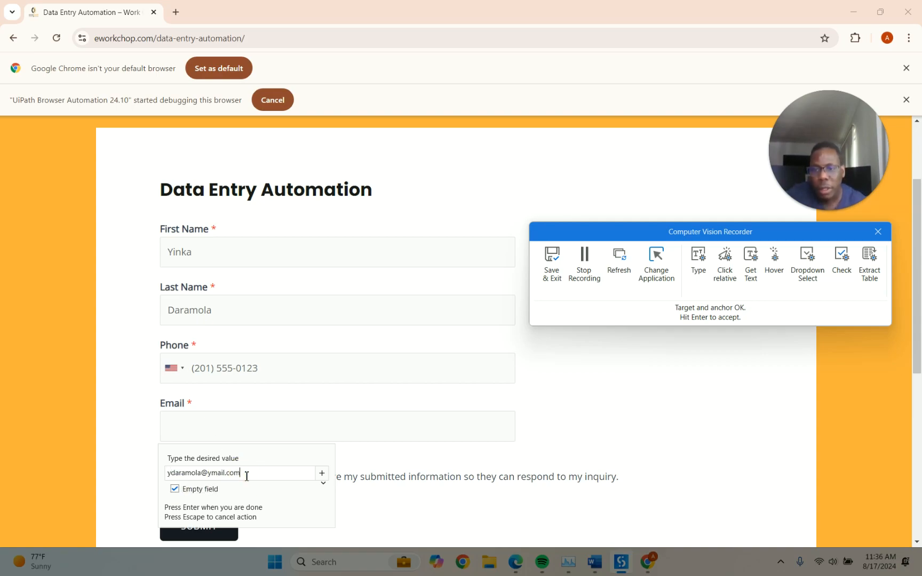
{"action": "key", "text": "Return"}
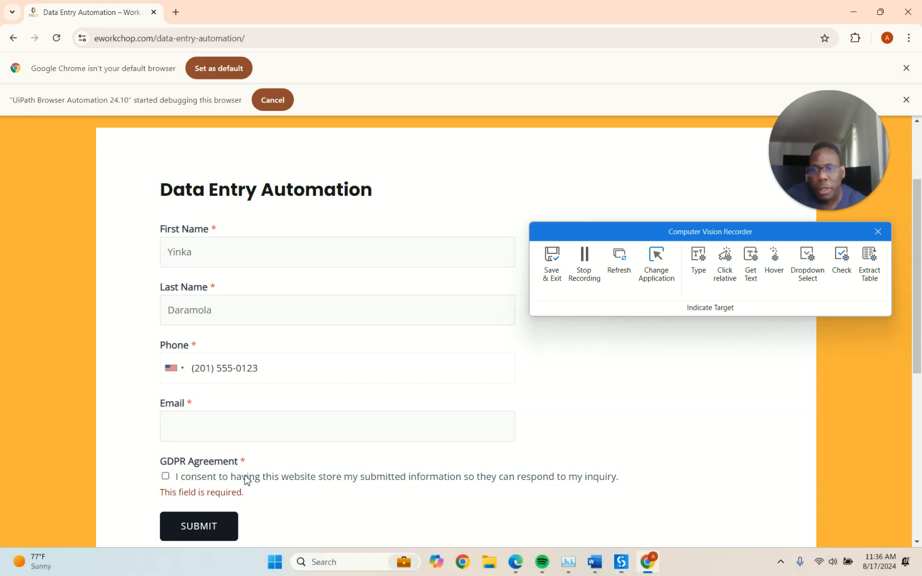
{"action": "left_click", "coordinate": [342, 416]}
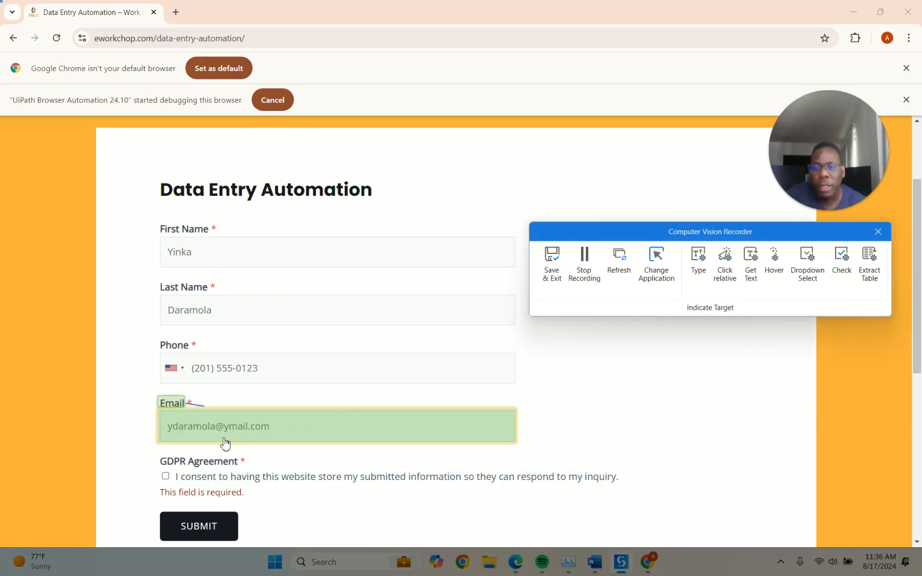
Record ticking the GDPR consent box and clicking SUBMIT, accepting its target and anchor
{"action": "left_click", "coordinate": [166, 478]}
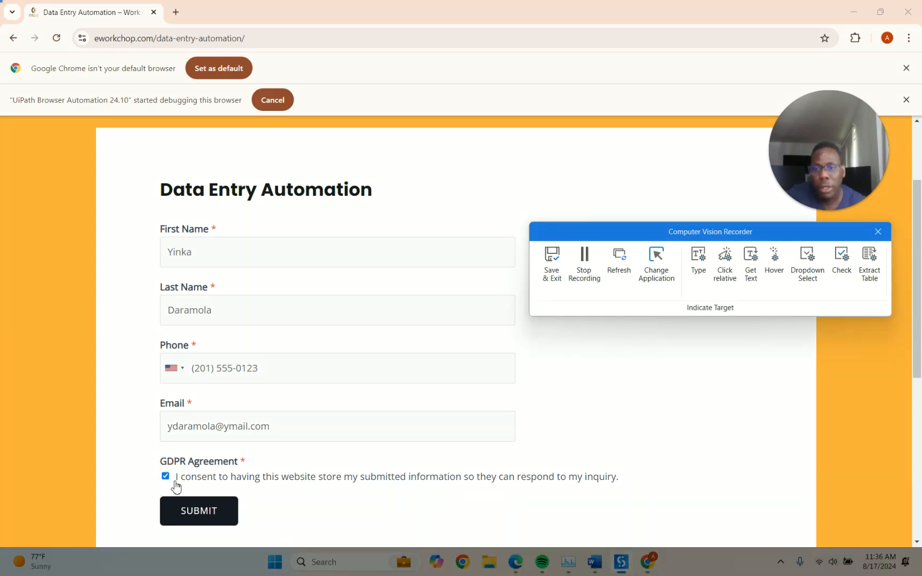
{"action": "left_click", "coordinate": [184, 514]}
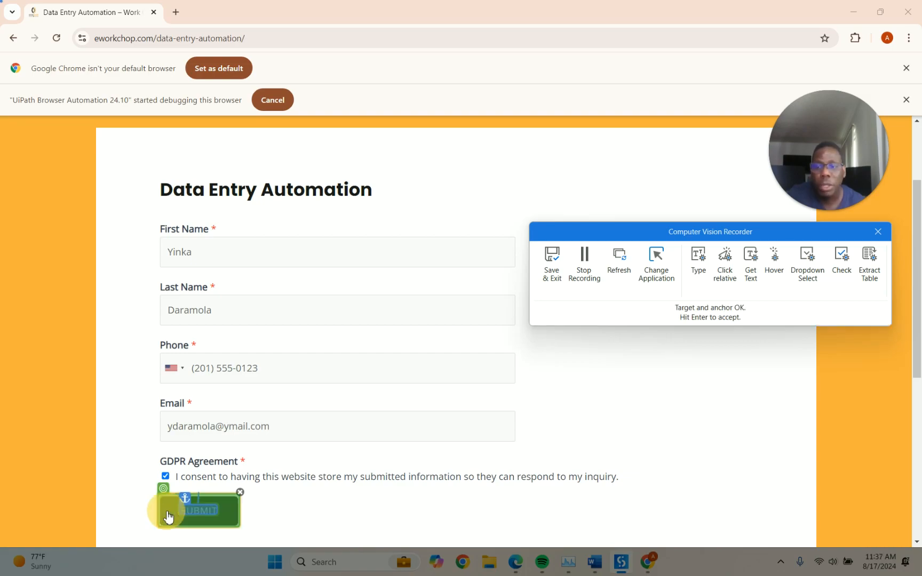
{"action": "left_click", "coordinate": [168, 515]}
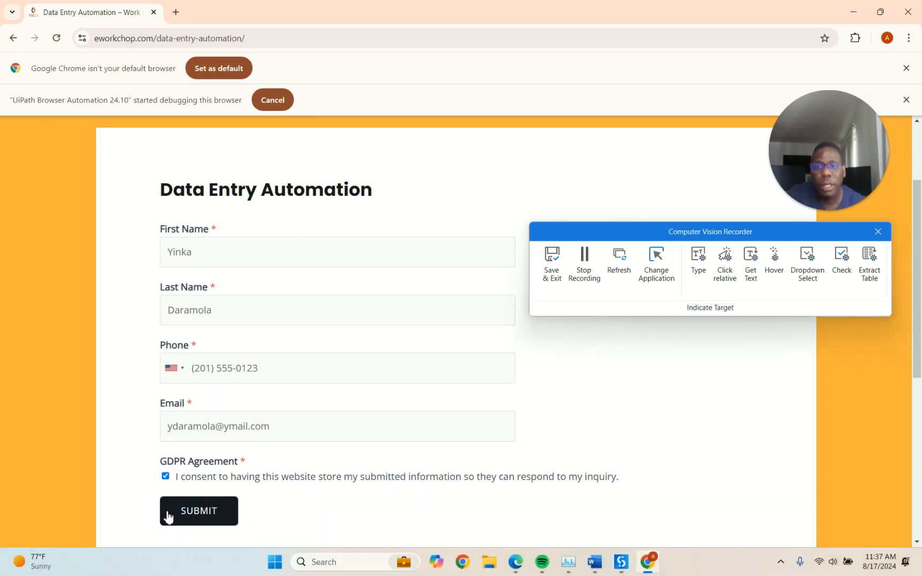
{"action": "left_click", "coordinate": [198, 513]}
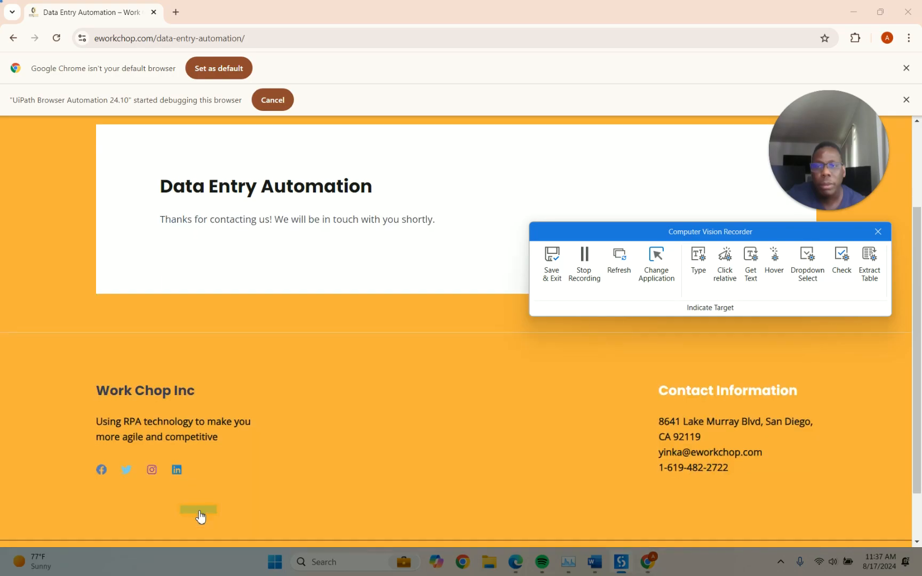
Save & Exit the Computer Vision Recorder so a seven-screen CV Screen Scope is added
{"action": "left_click", "coordinate": [551, 261]}
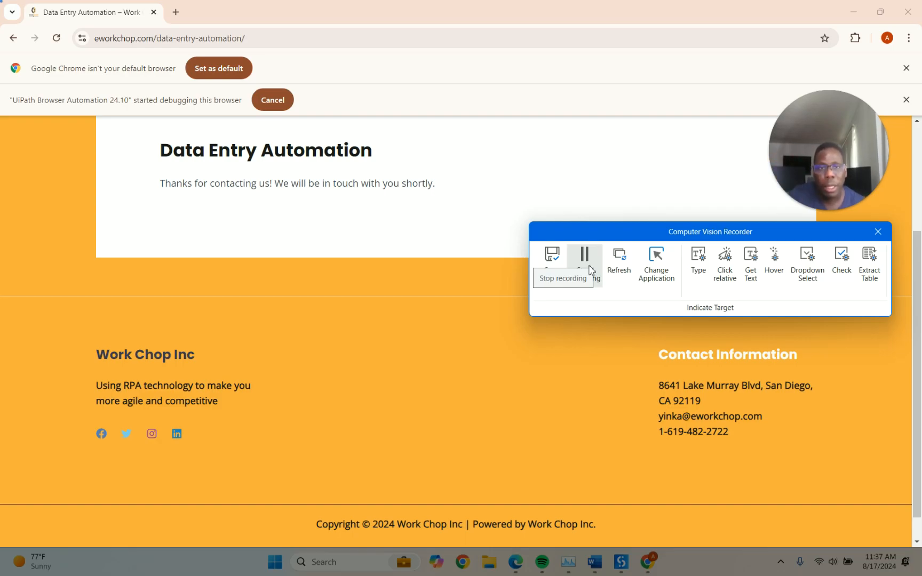
{"action": "left_click", "coordinate": [553, 261]}
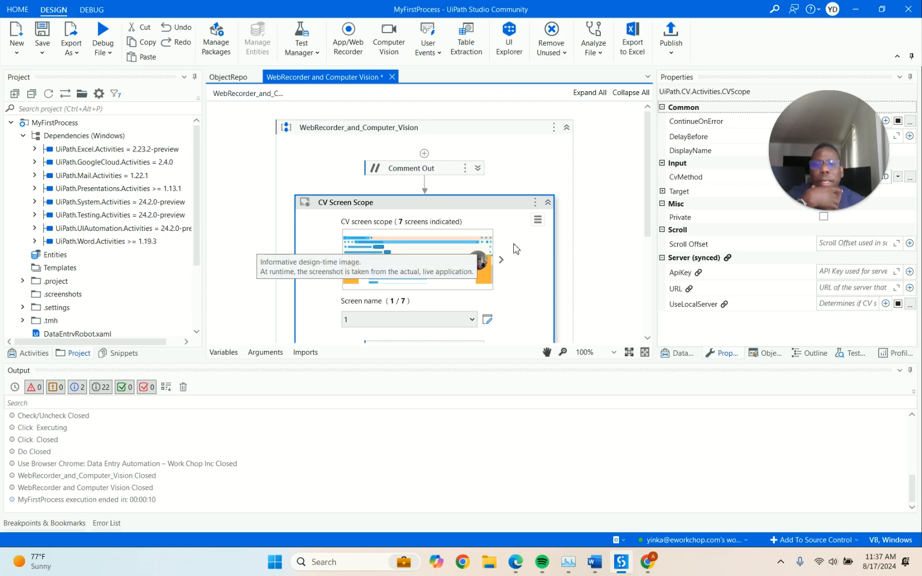
{"action": "left_click", "coordinate": [651, 227]}
{"action": "left_click_drag", "start_coordinate": [652, 227], "coordinate": [638, 258]}
{"action": "right_click", "coordinate": [413, 245]}
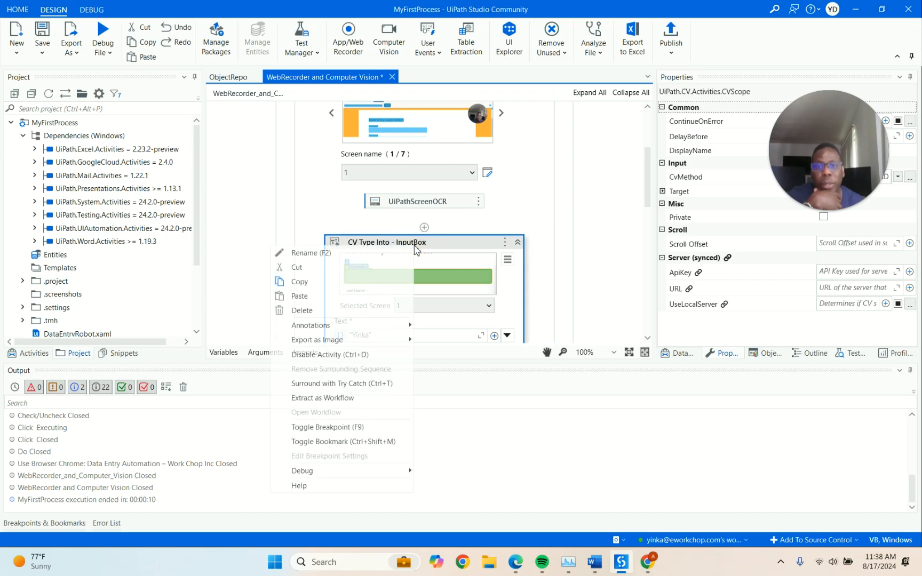
{"action": "left_click", "coordinate": [379, 255]}
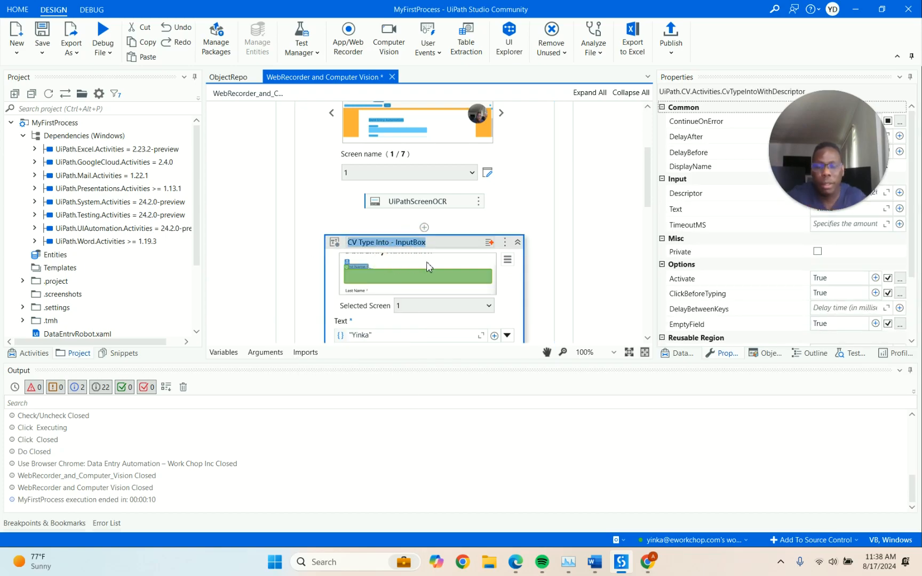
{"action": "type", "text": "Type"}
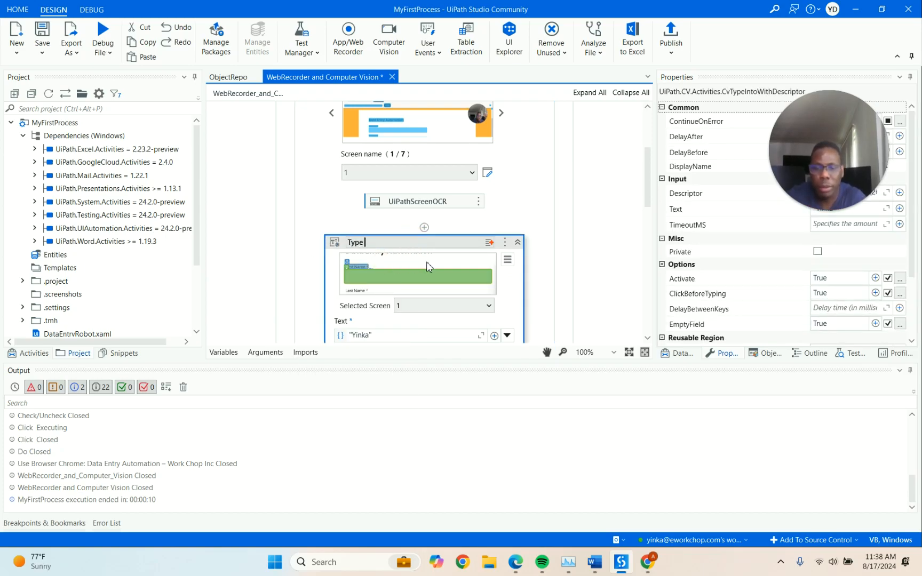
{"action": "type", "text": " into Fir"}
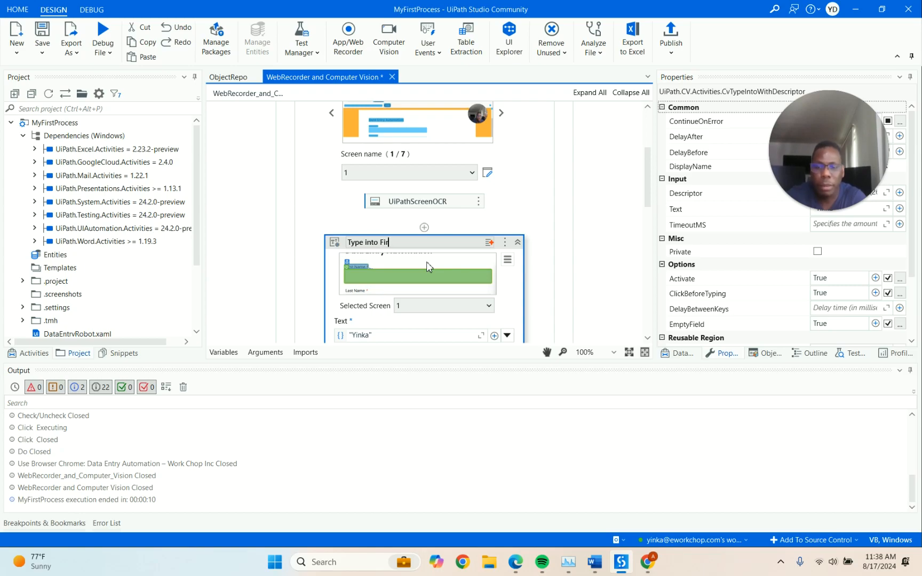
{"action": "type", "text": "st Name"}
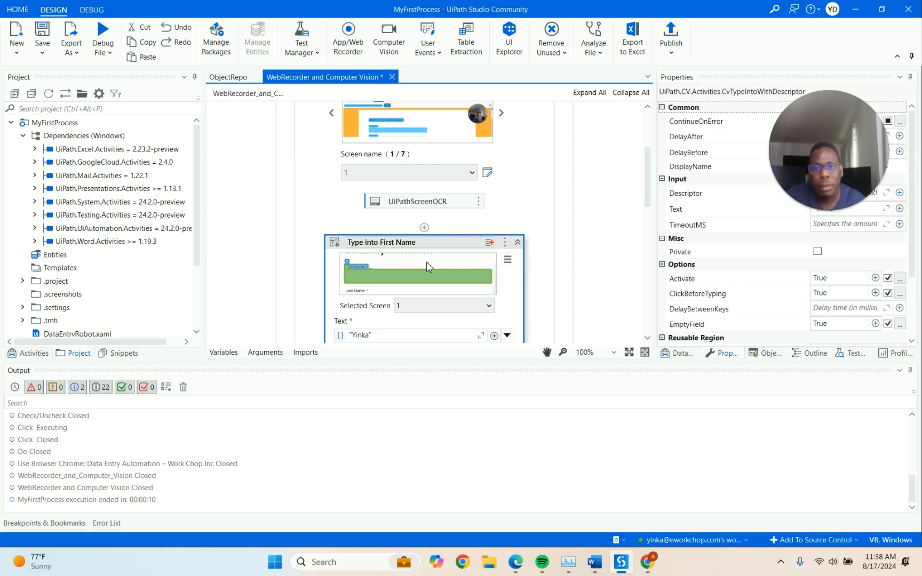
{"action": "left_click", "coordinate": [462, 260]}
{"action": "scroll", "coordinate": [462, 260], "scroll_direction": "down", "scroll_amount": 3}
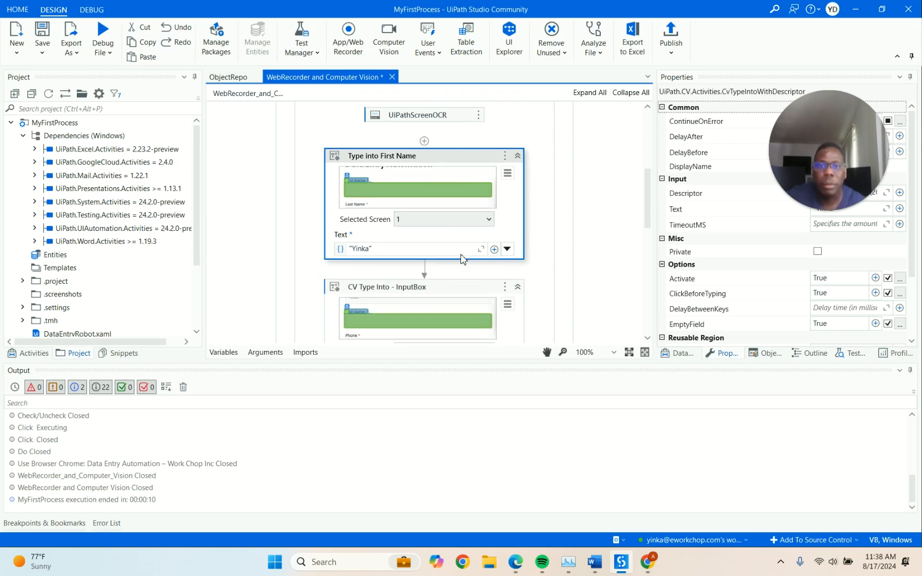
{"action": "right_click", "coordinate": [454, 262]}
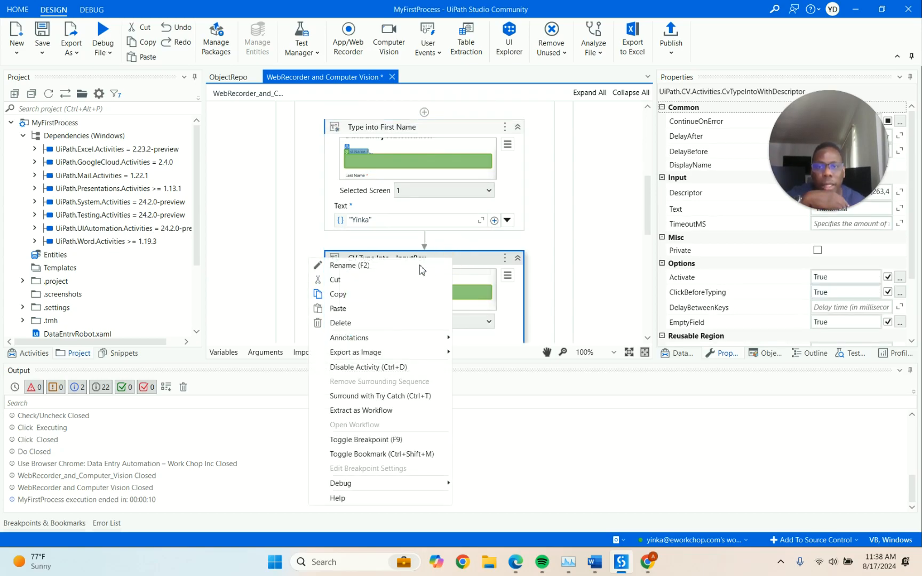
{"action": "left_click", "coordinate": [421, 266]}
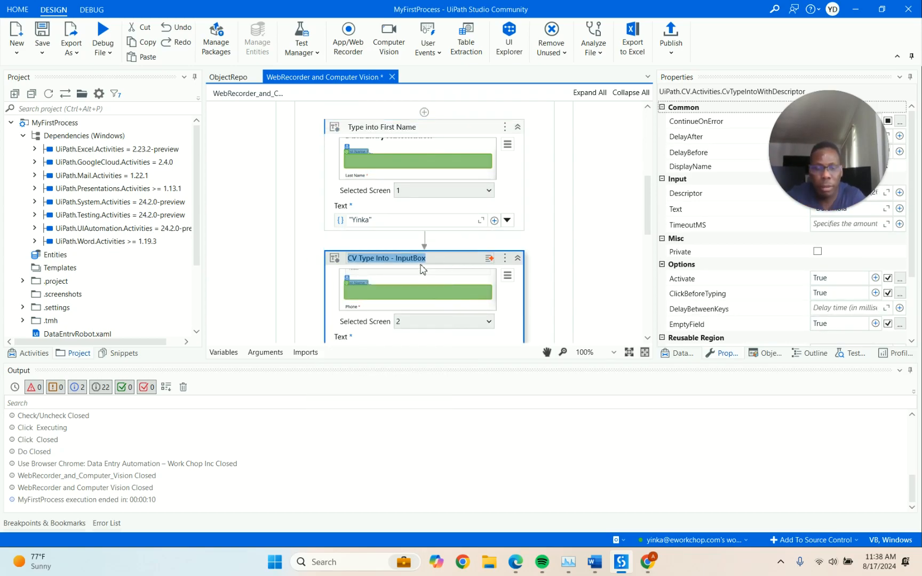
{"action": "key", "text": "Home"}
{"action": "key", "text": "shift+Right"}
{"action": "key", "text": "shift+Right"}
{"action": "key", "text": "Delete"}
{"action": "key", "text": "Delete"}
{"action": "key", "text": "ctrl+Right"}
{"action": "key", "text": "ctrl+Right"}
{"action": "key", "text": "shift+Right"}
{"action": "key", "text": "shift+End"}
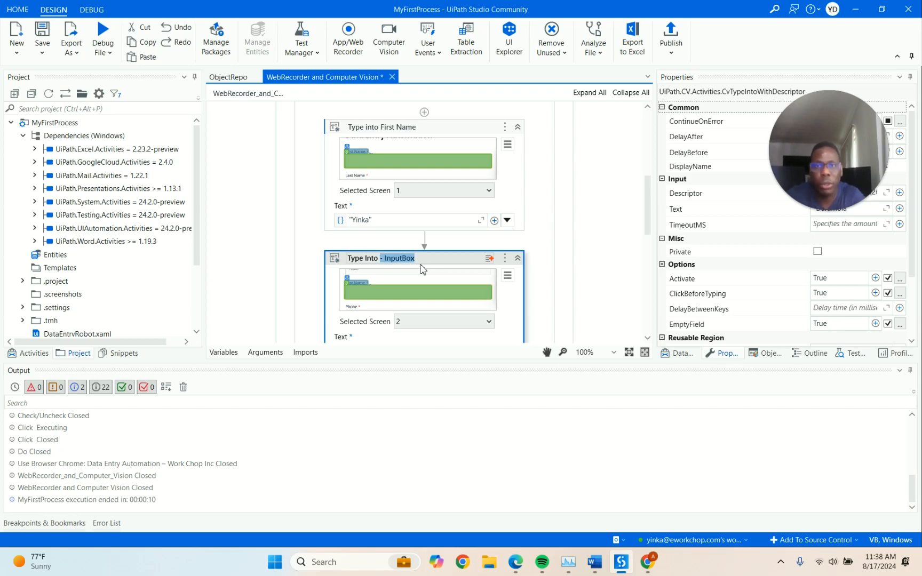
{"action": "type", "text": "Last"}
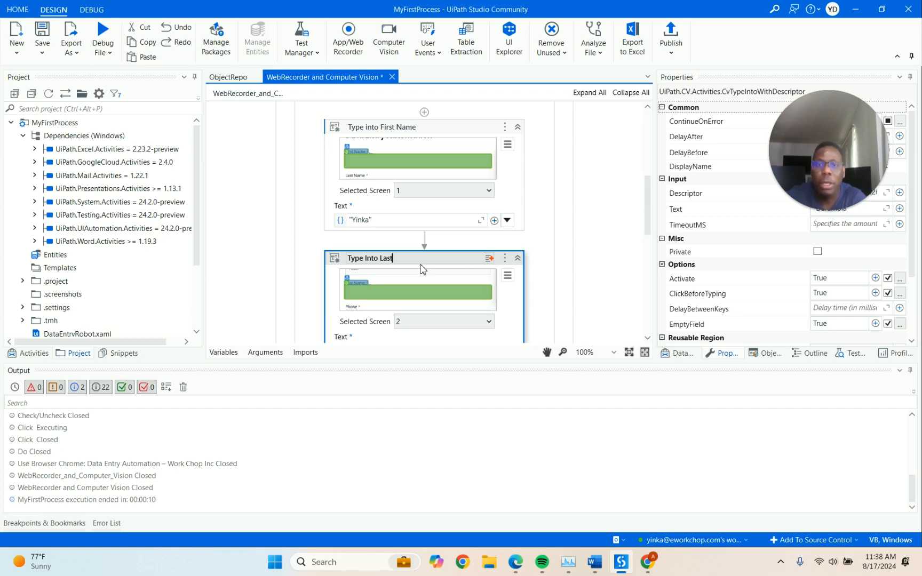
{"action": "type", "text": " Name"}
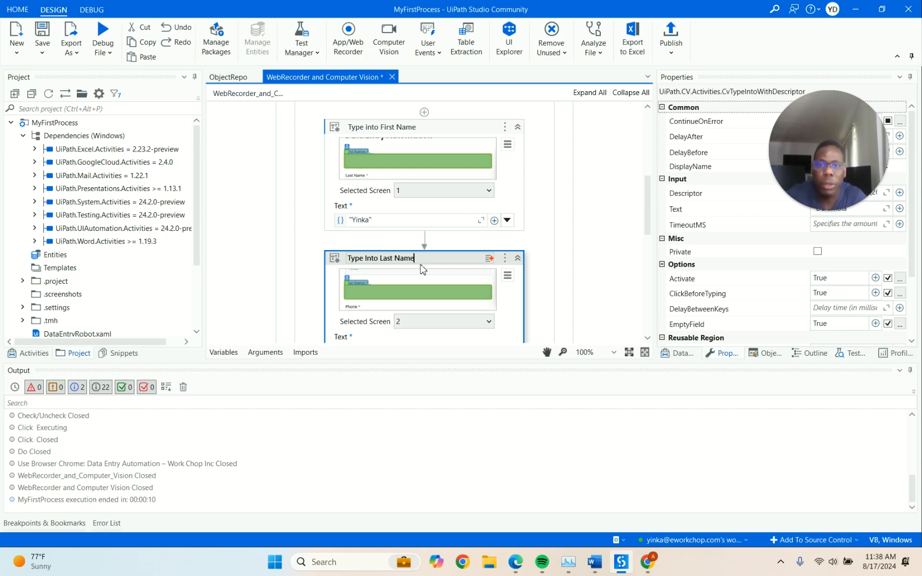
{"action": "left_click", "coordinate": [464, 274]}
{"action": "scroll", "coordinate": [467, 275], "scroll_direction": "down", "scroll_amount": 3}
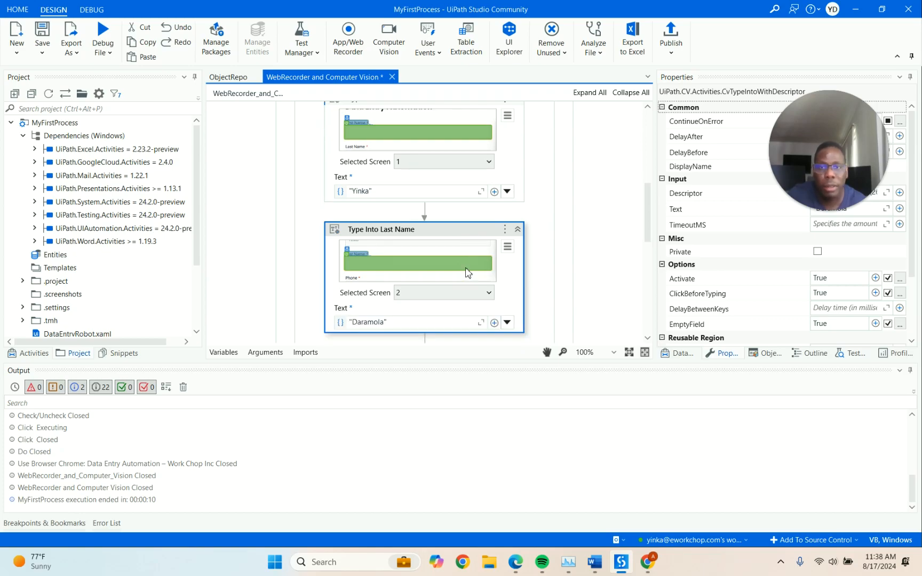
{"action": "scroll", "coordinate": [465, 271], "scroll_direction": "down", "scroll_amount": 3}
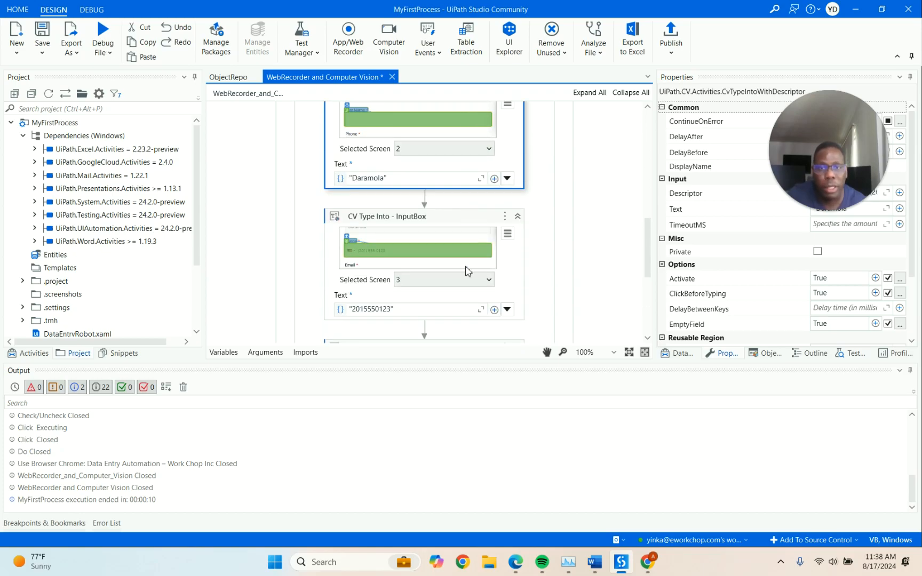
{"action": "scroll", "coordinate": [465, 272], "scroll_direction": "down", "scroll_amount": 1}
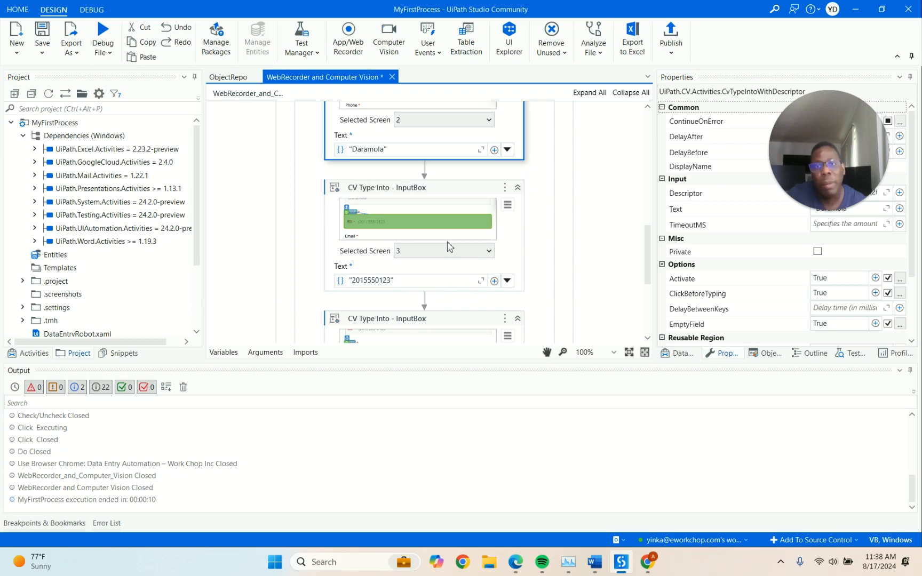
{"action": "left_click", "coordinate": [395, 193]}
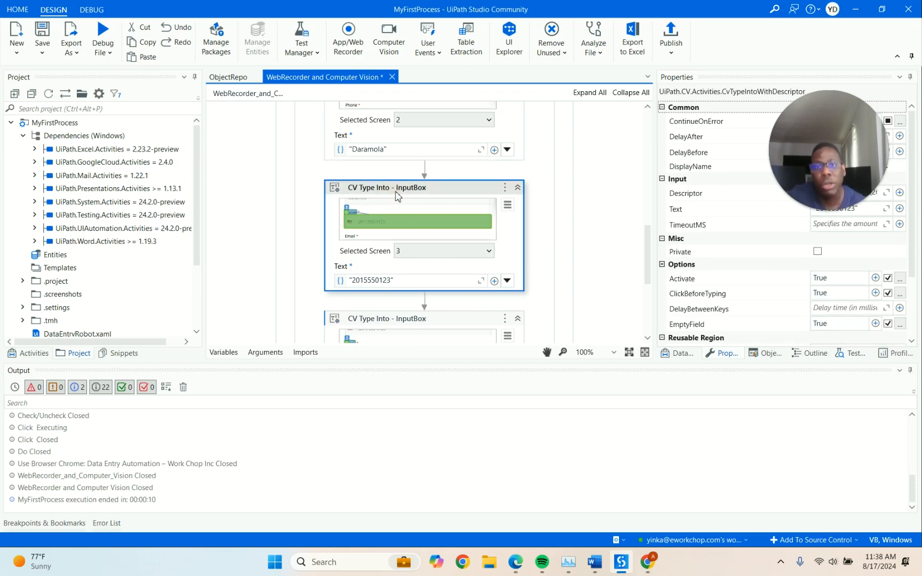
{"action": "scroll", "coordinate": [397, 196], "scroll_direction": "up", "scroll_amount": 6}
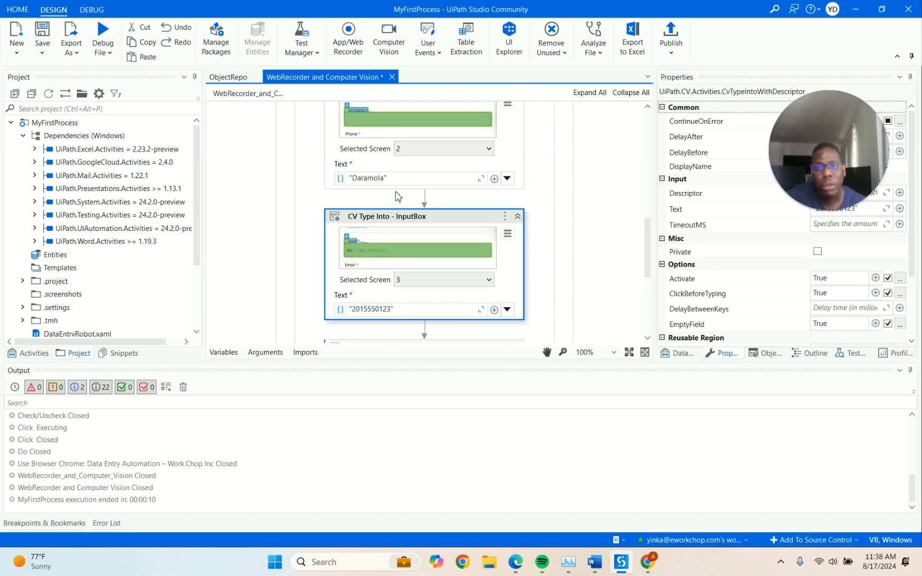
{"action": "left_click", "coordinate": [398, 235]}
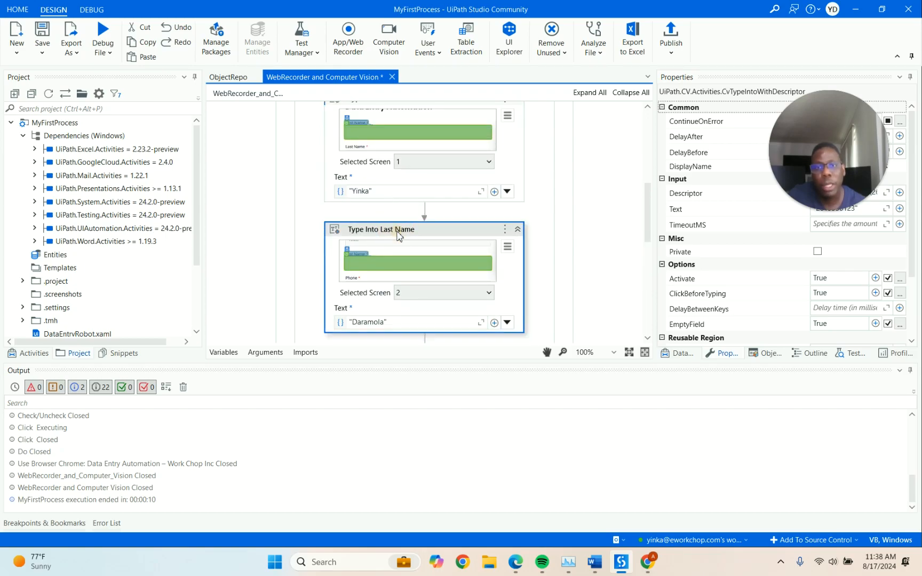
{"action": "scroll", "coordinate": [397, 235], "scroll_direction": "up", "scroll_amount": 2}
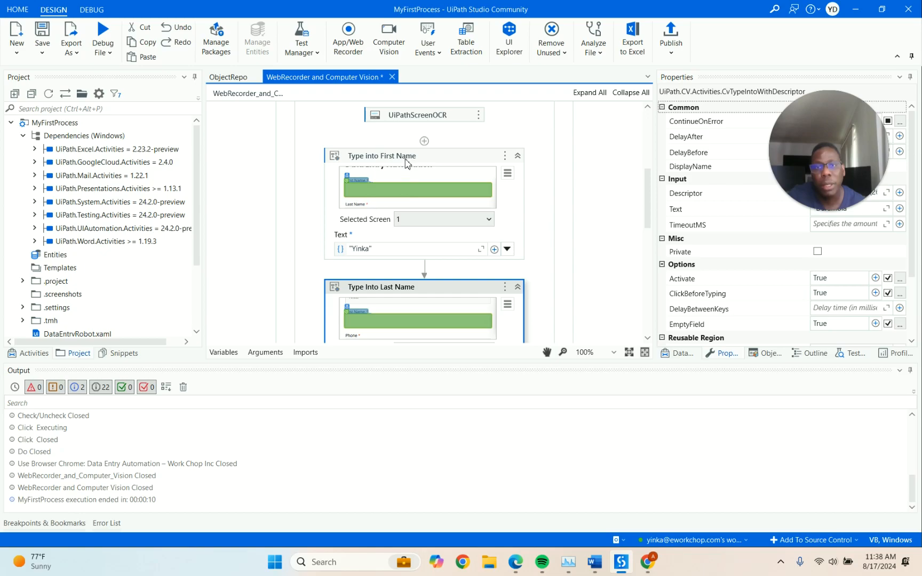
{"action": "left_click", "coordinate": [407, 166]}
{"action": "scroll", "coordinate": [408, 170], "scroll_direction": "down", "scroll_amount": 1}
{"action": "scroll", "coordinate": [407, 171], "scroll_direction": "down", "scroll_amount": 12}
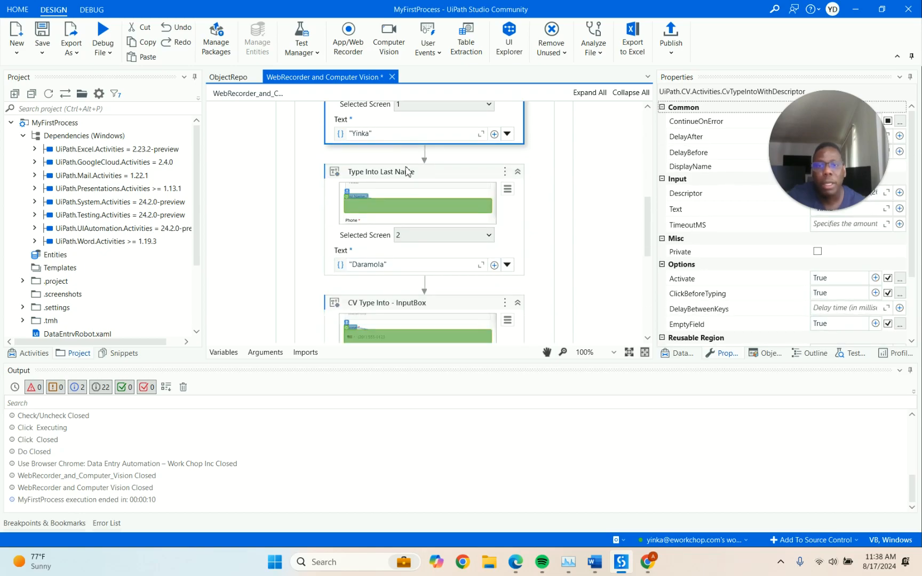
{"action": "scroll", "coordinate": [406, 170], "scroll_direction": "down", "scroll_amount": 9}
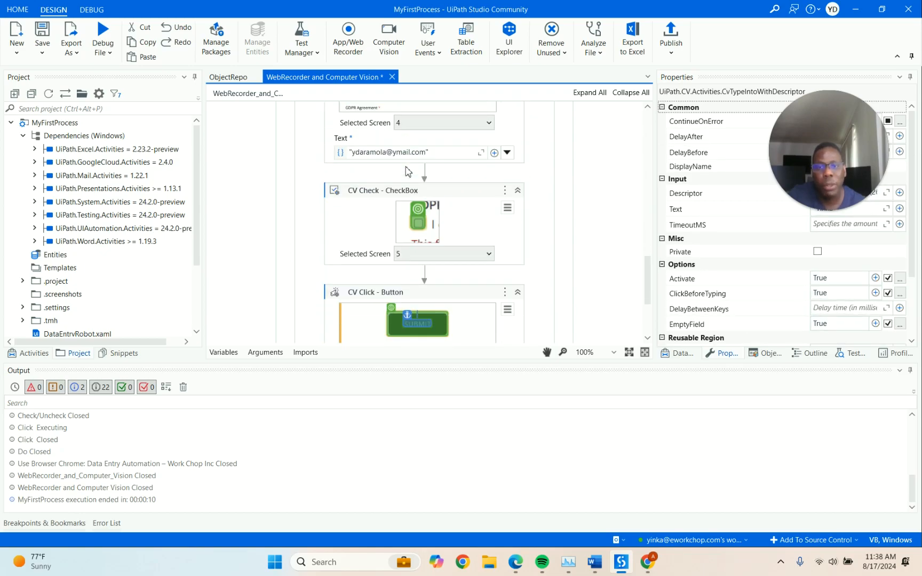
{"action": "scroll", "coordinate": [435, 264], "scroll_direction": "up", "scroll_amount": 4}
{"action": "scroll", "coordinate": [435, 265], "scroll_direction": "up", "scroll_amount": 20}
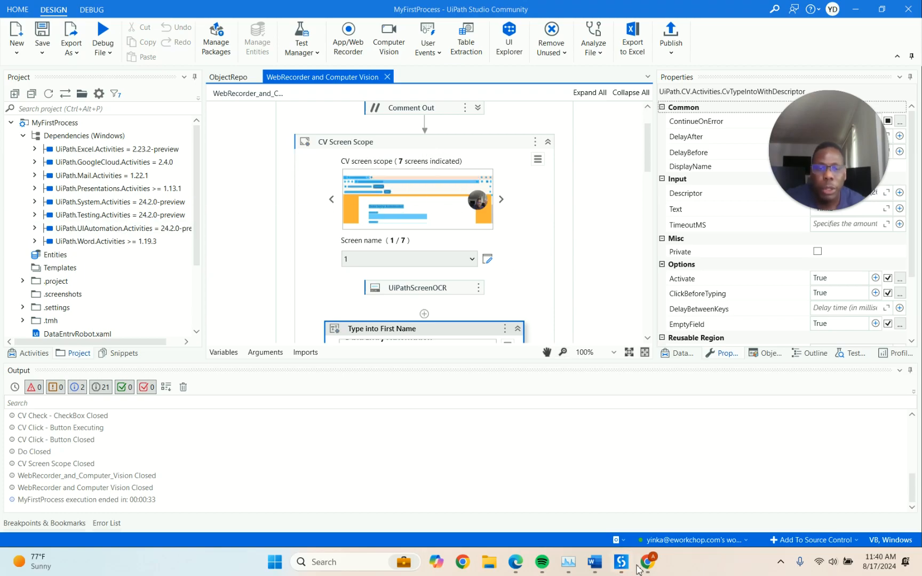
Reload the Data Entry Automation page in Chrome to get an empty form and check it
{"action": "left_click", "coordinate": [647, 563]}
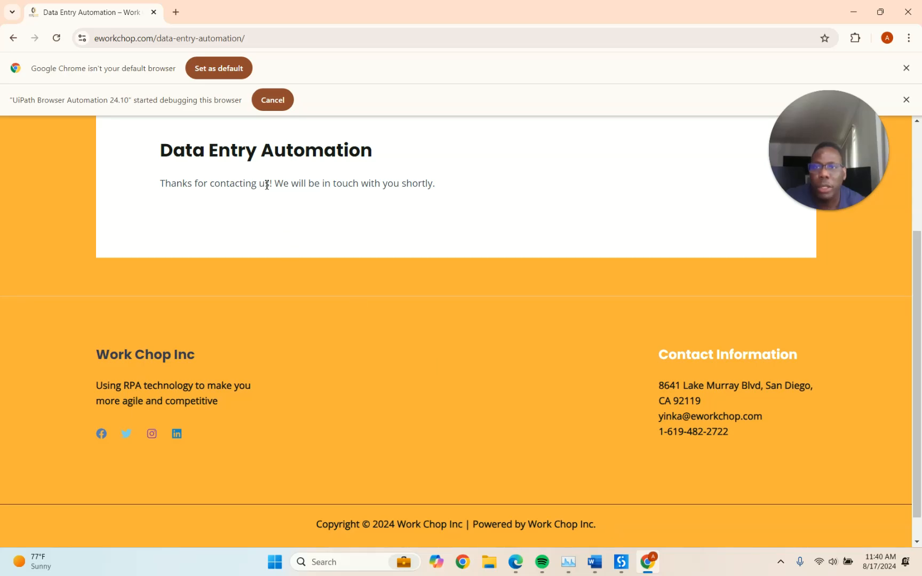
{"action": "left_click", "coordinate": [55, 38]}
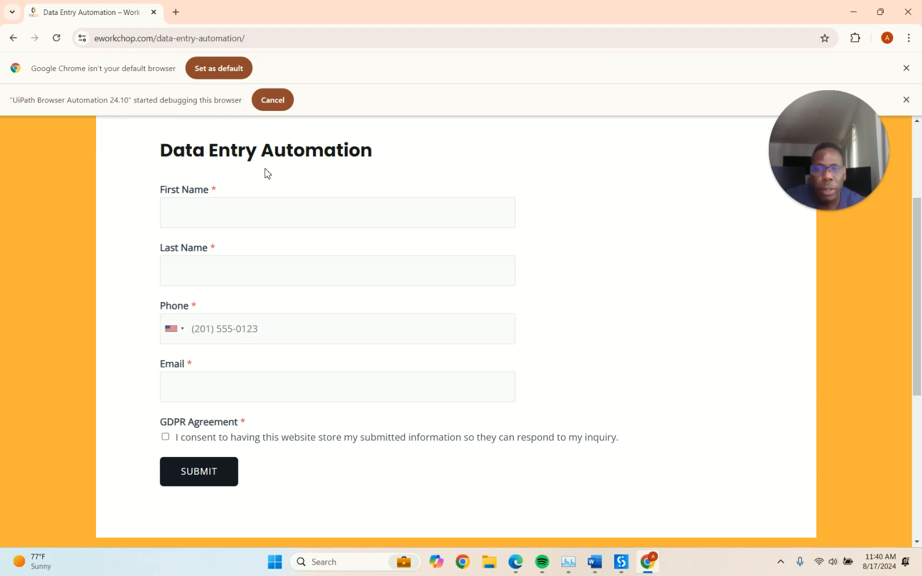
{"action": "scroll", "coordinate": [267, 173], "scroll_direction": "up", "scroll_amount": 3}
{"action": "scroll", "coordinate": [266, 174], "scroll_direction": "down", "scroll_amount": 2}
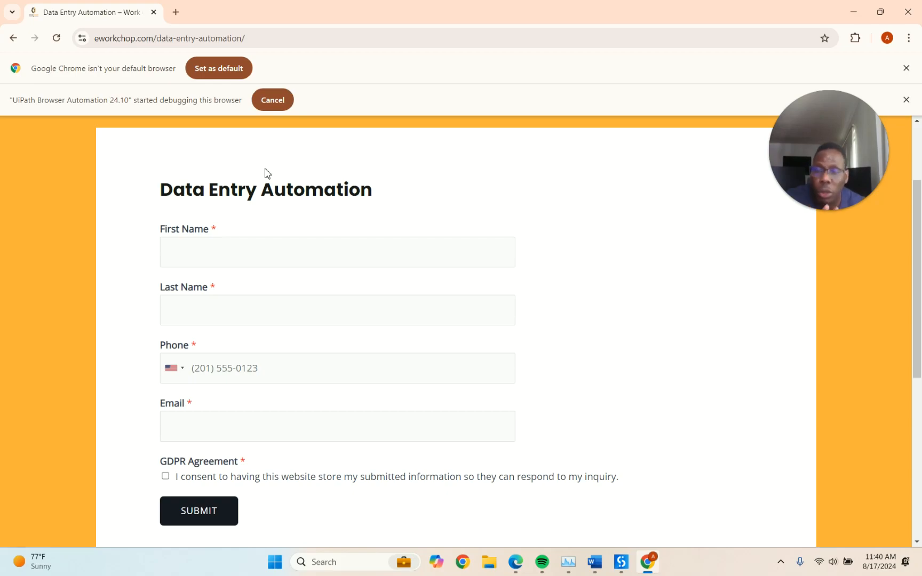
{"action": "scroll", "coordinate": [267, 174], "scroll_direction": "up", "scroll_amount": 2}
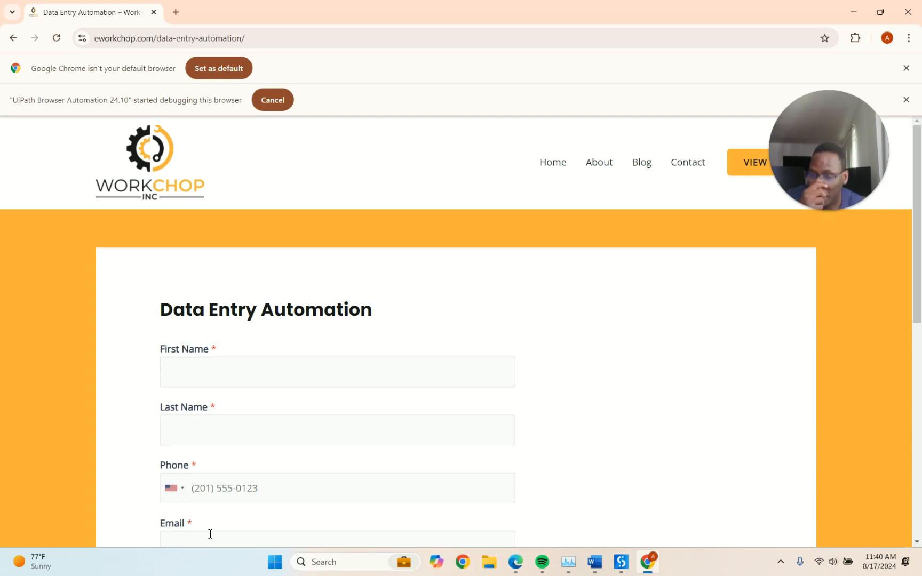
{"action": "scroll", "coordinate": [214, 523], "scroll_direction": "down", "scroll_amount": 1}
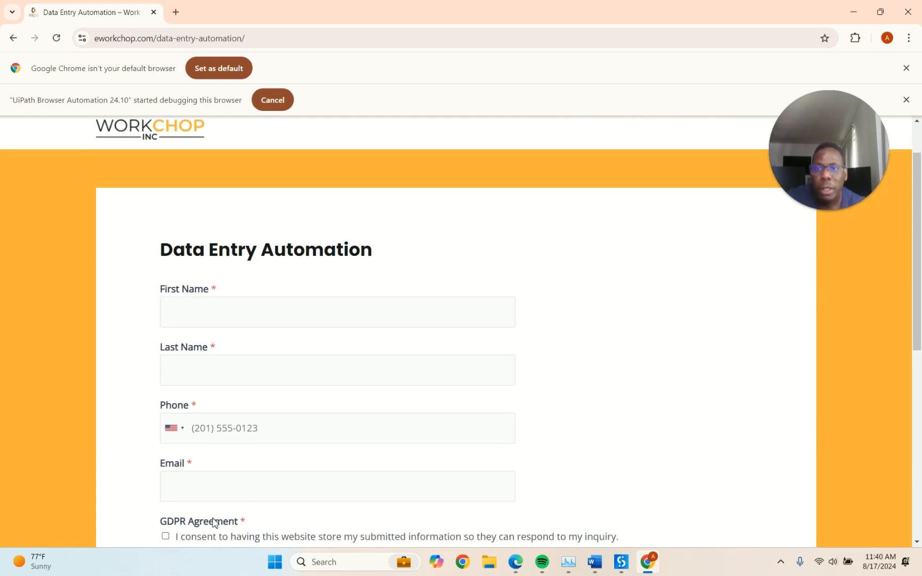
{"action": "scroll", "coordinate": [214, 523], "scroll_direction": "down", "scroll_amount": 1}
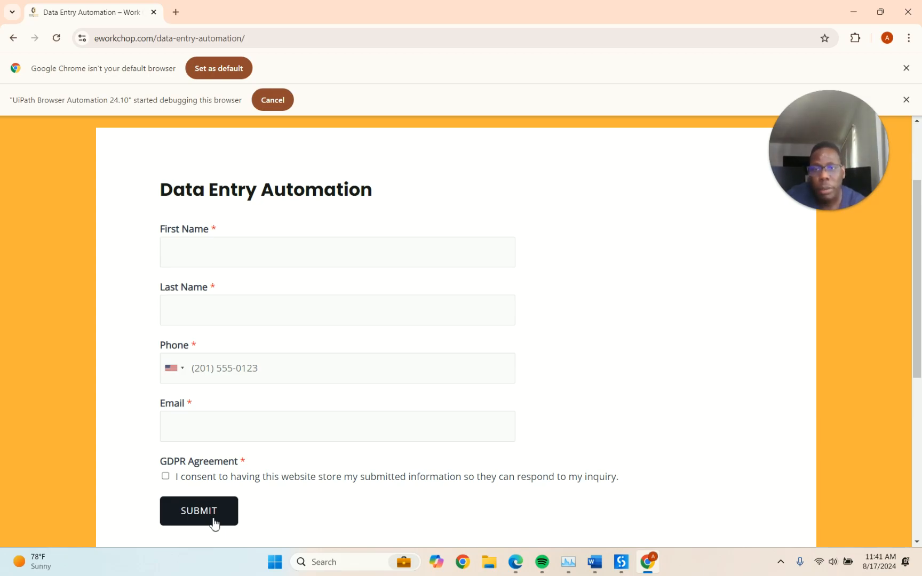
{"action": "scroll", "coordinate": [244, 471], "scroll_direction": "down", "scroll_amount": 4}
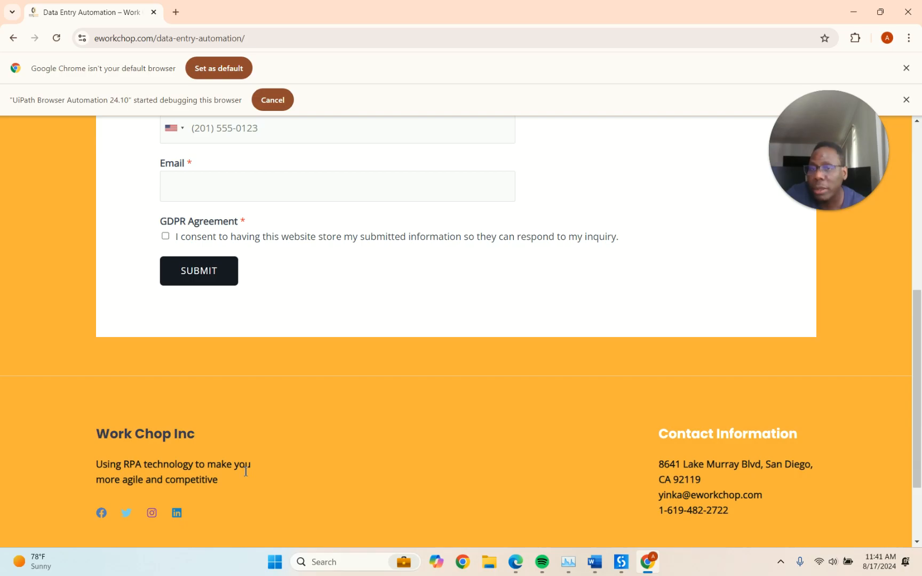
{"action": "scroll", "coordinate": [245, 471], "scroll_direction": "up", "scroll_amount": 6}
{"action": "scroll", "coordinate": [244, 471], "scroll_direction": "down", "scroll_amount": 2}
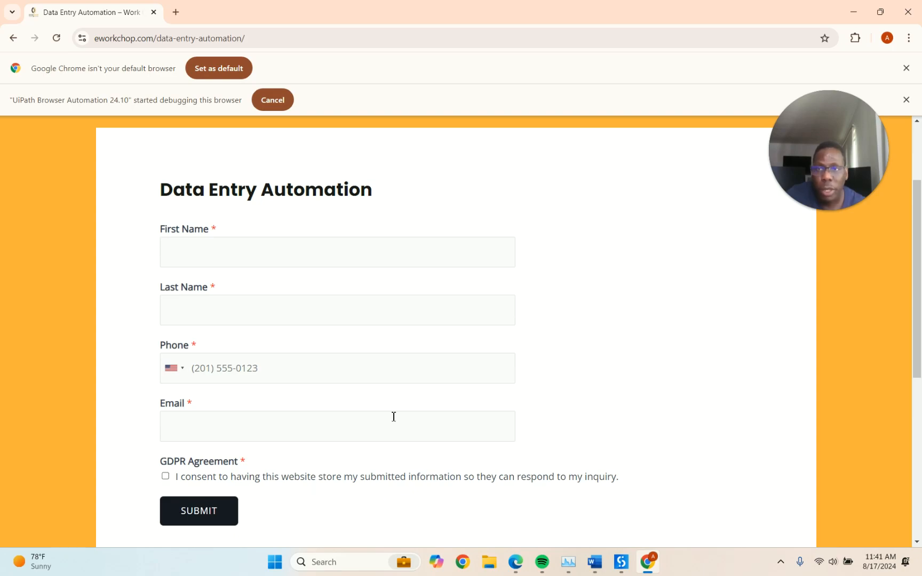
Return to UiPath Studio, whose log shows execution ended in 00:00:33
{"action": "mouse_move", "coordinate": [619, 569]}
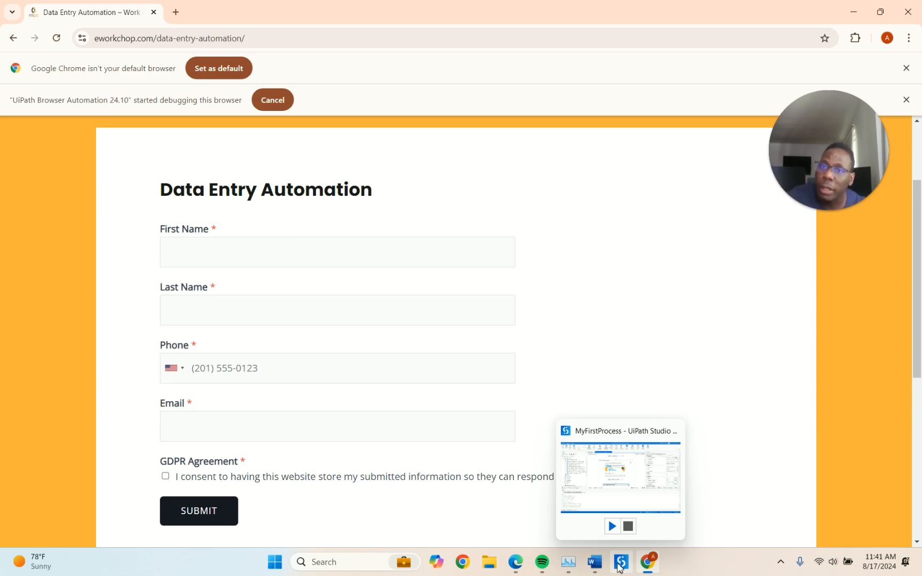
{"action": "scroll", "coordinate": [559, 349], "scroll_direction": "up", "scroll_amount": 3}
{"action": "scroll", "coordinate": [558, 349], "scroll_direction": "down", "scroll_amount": 6}
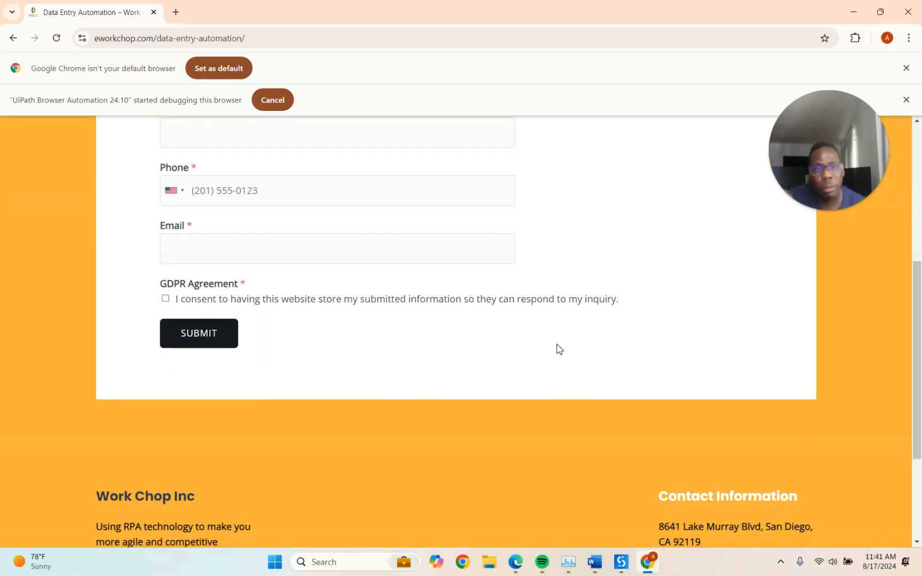
{"action": "scroll", "coordinate": [559, 350], "scroll_direction": "up", "scroll_amount": 6}
{"action": "scroll", "coordinate": [558, 349], "scroll_direction": "down", "scroll_amount": 2}
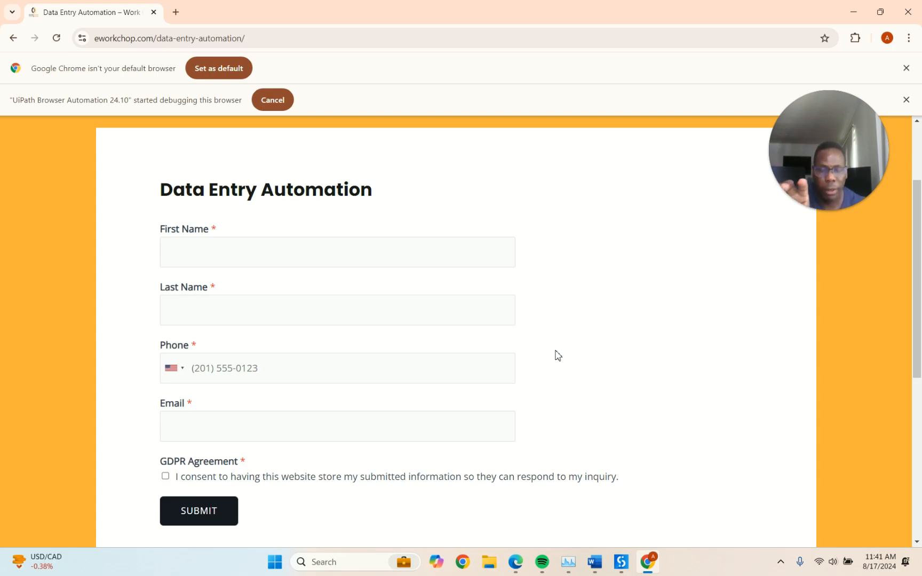
{"action": "left_click", "coordinate": [619, 562]}
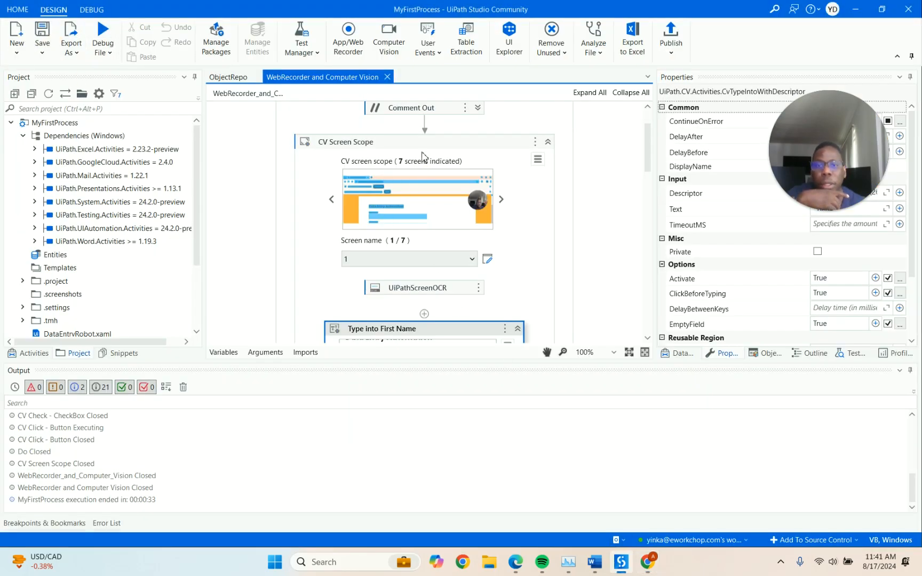
Start a debug run of the workflow with Debug File
{"action": "left_click", "coordinate": [107, 39]}
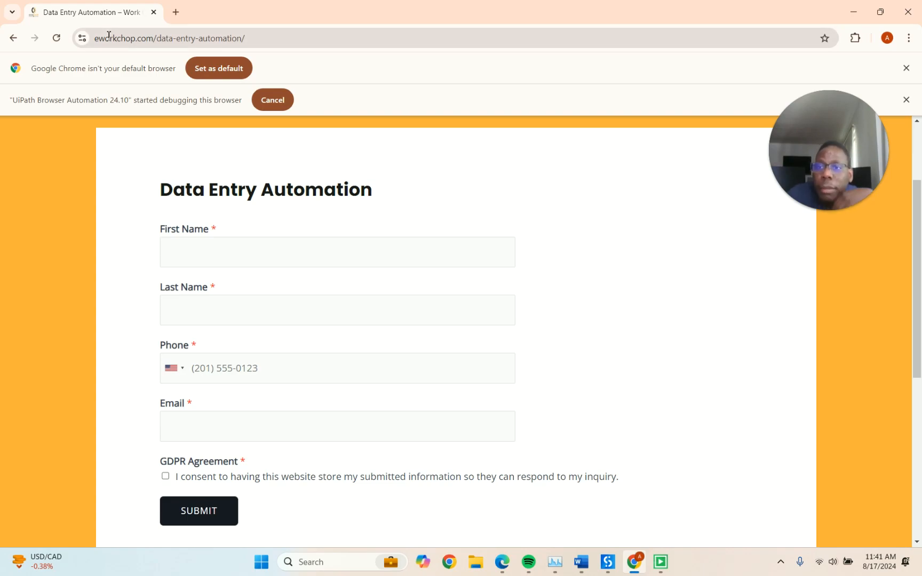
Enter the person's first name, last name, phone number and email, tick GDPR consent, and submit
{"action": "left_click", "coordinate": [340, 252]}
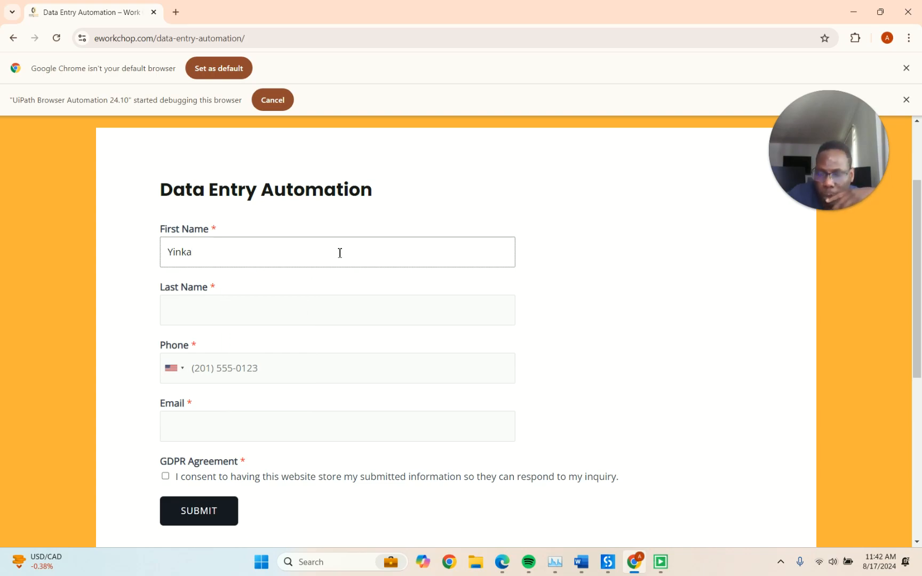
{"action": "left_click", "coordinate": [339, 310]}
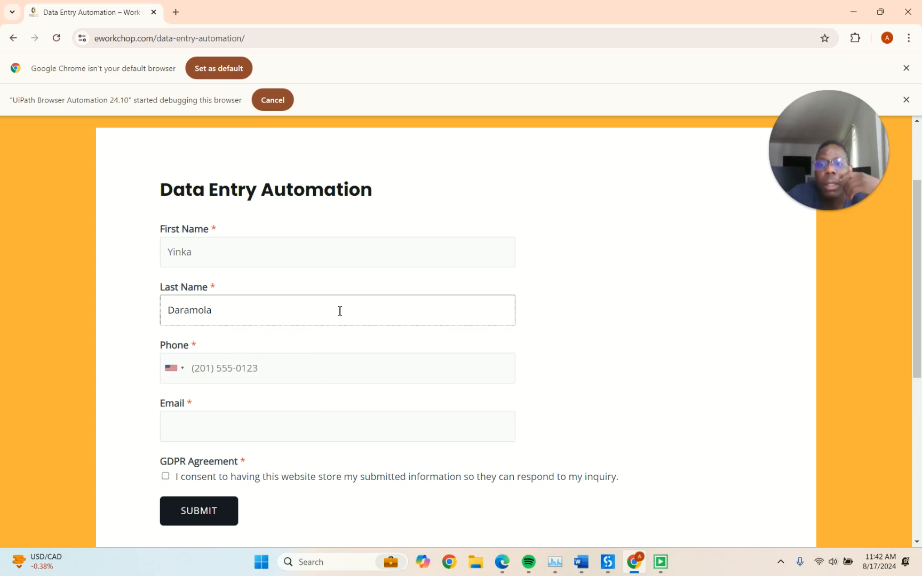
{"action": "left_click", "coordinate": [339, 369]}
{"action": "type", "text": "2015550123"}
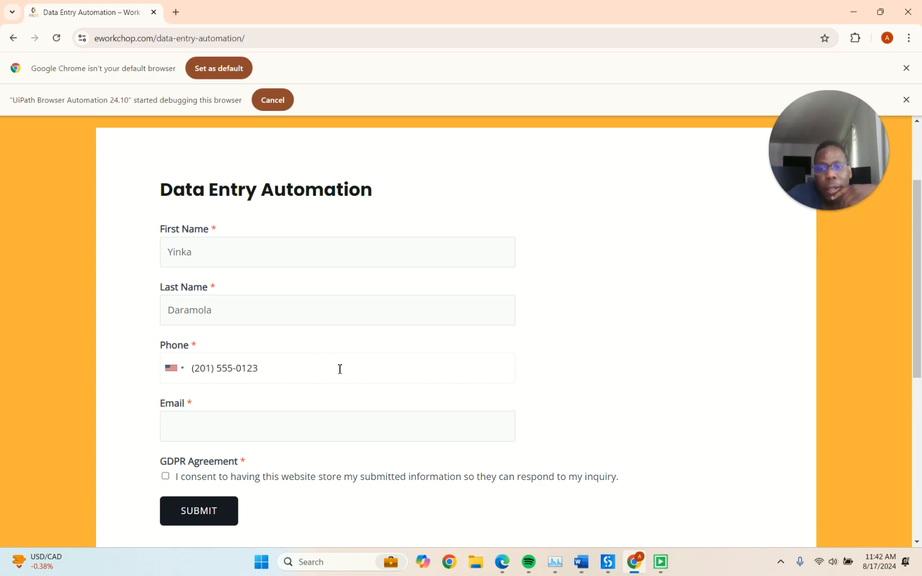
{"action": "left_click", "coordinate": [339, 427]}
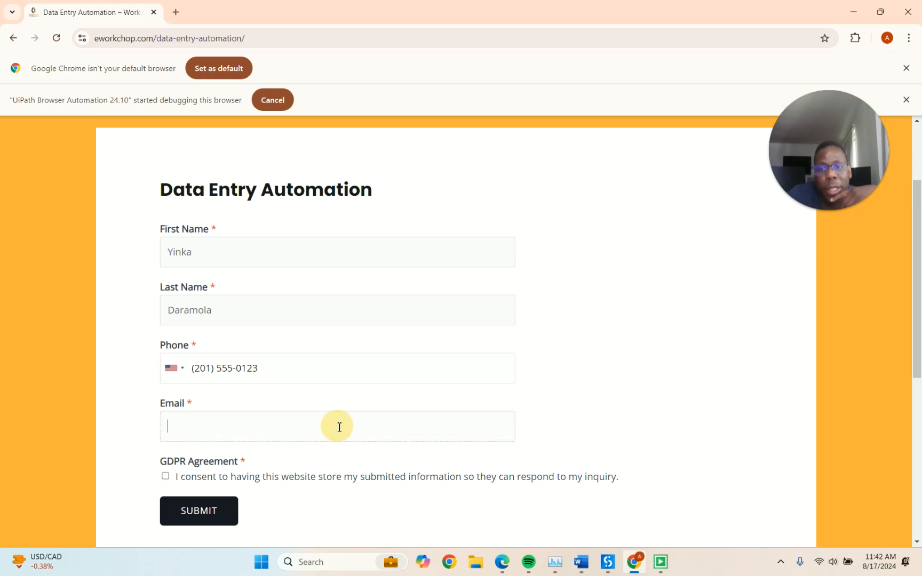
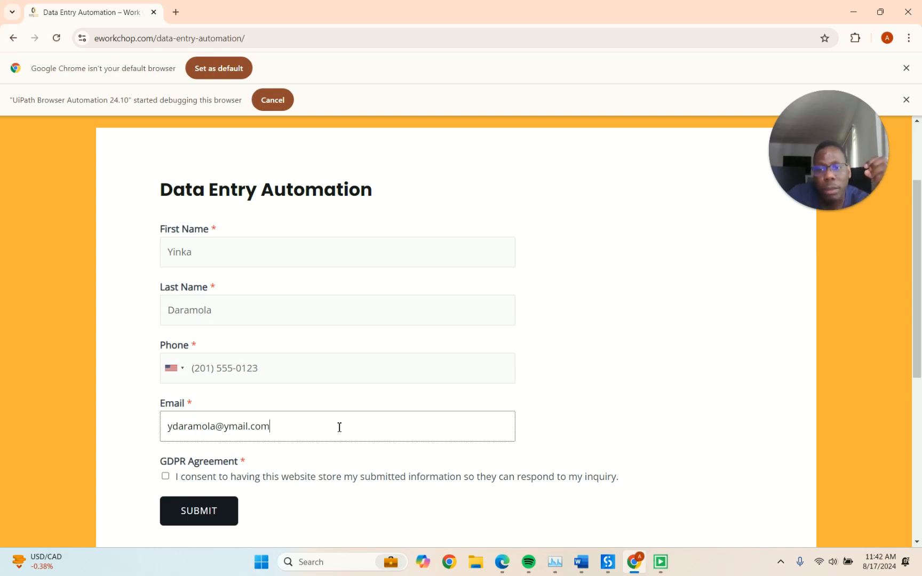
{"action": "left_click", "coordinate": [165, 477]}
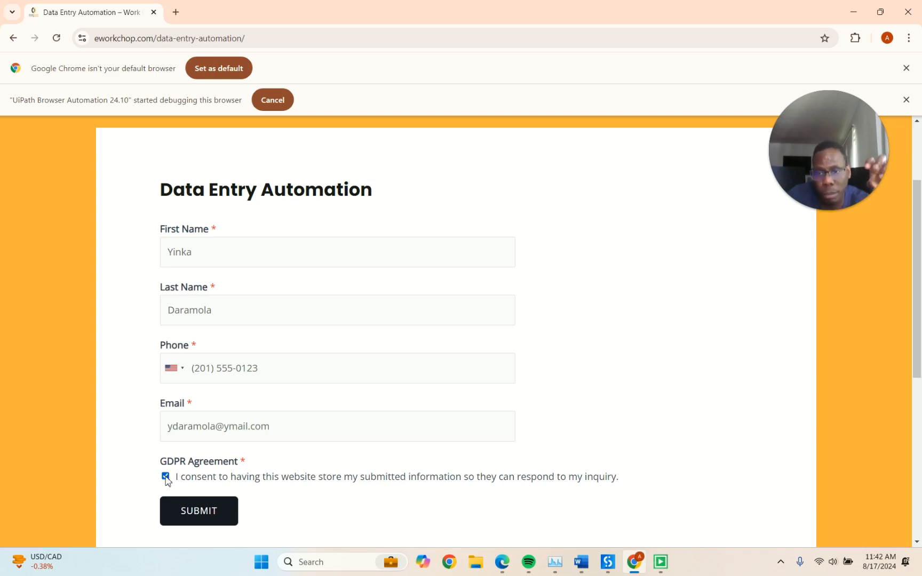
{"action": "left_click", "coordinate": [199, 511]}
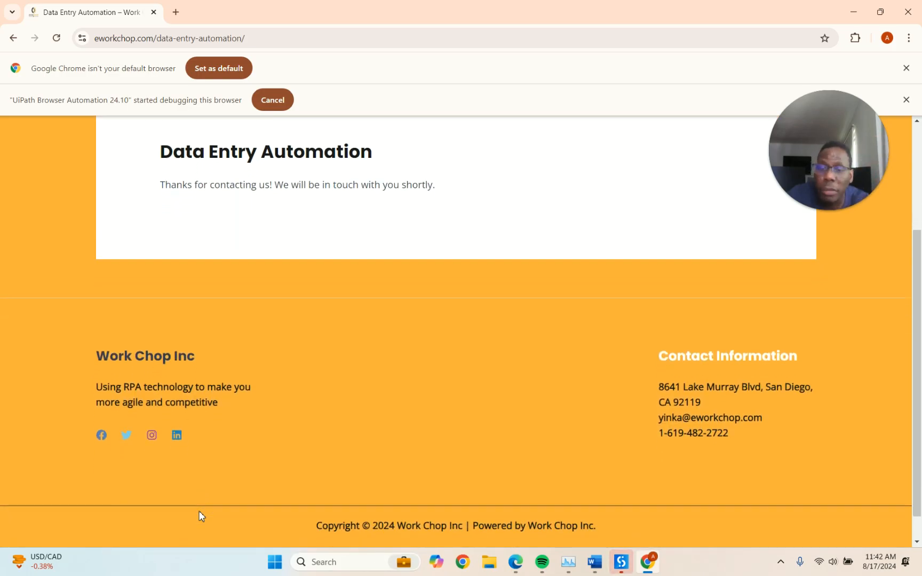
Bring UiPath Studio back to check the output log's 00:00:36 run time
{"action": "left_click", "coordinate": [622, 562]}
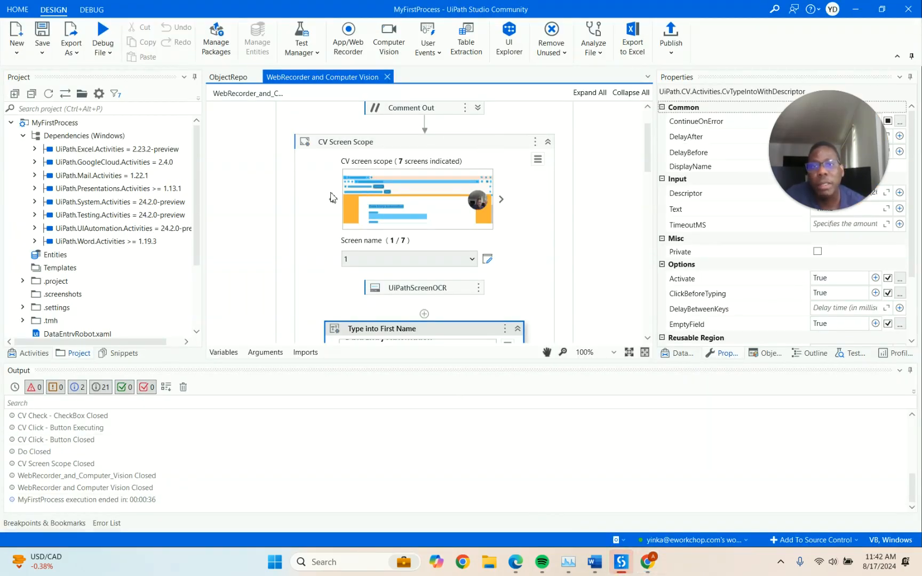